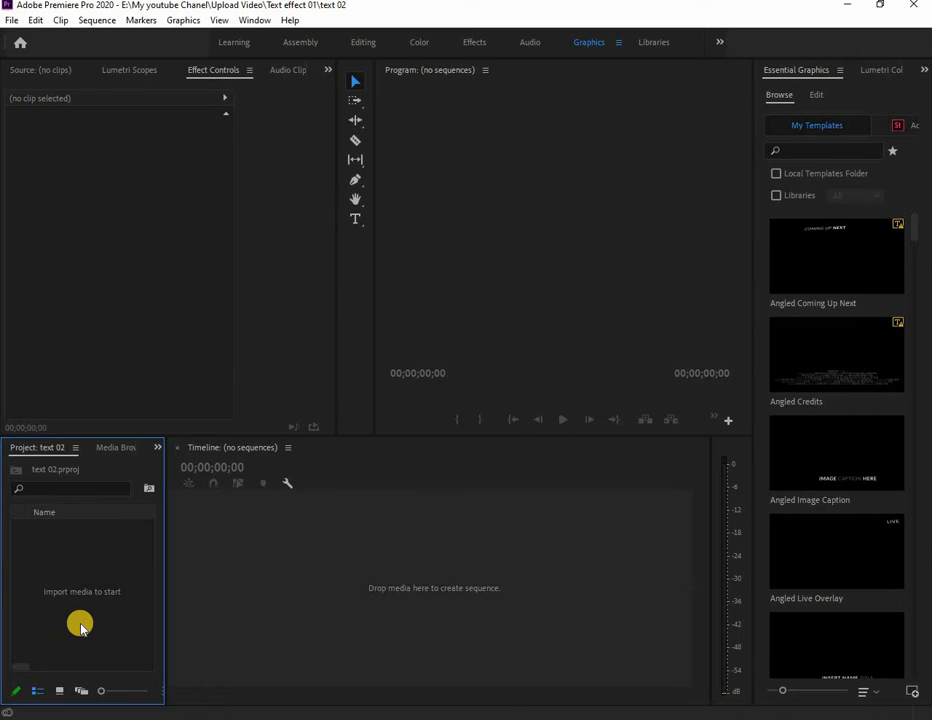
Step: Import the 4K coral reefs and undersea creatures video into the project
{"action": "double_click", "coordinate": [80, 625]}
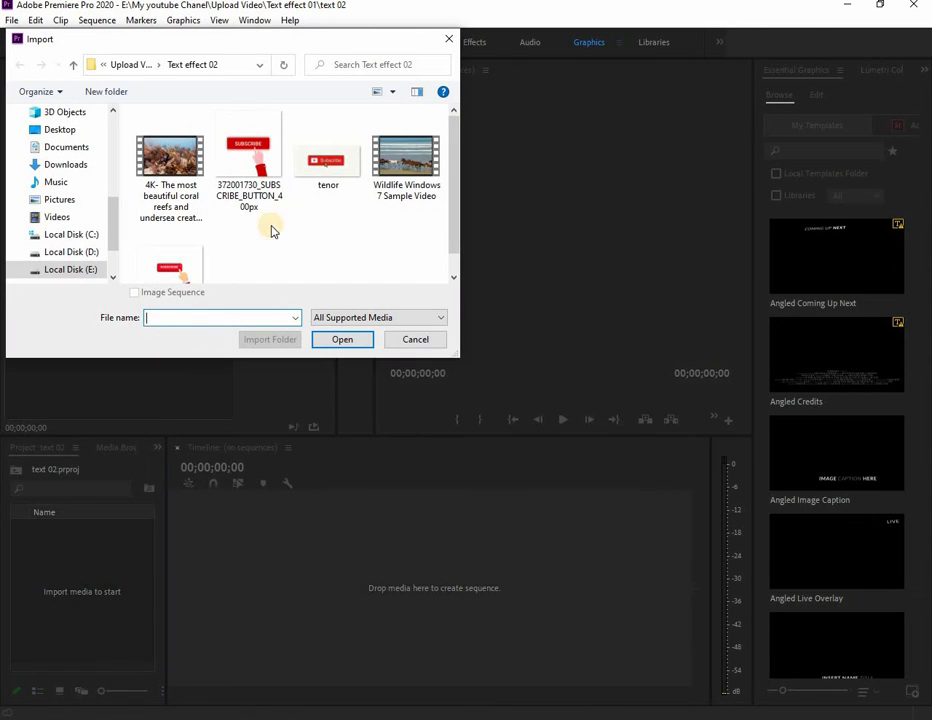
{"action": "left_click", "coordinate": [181, 163]}
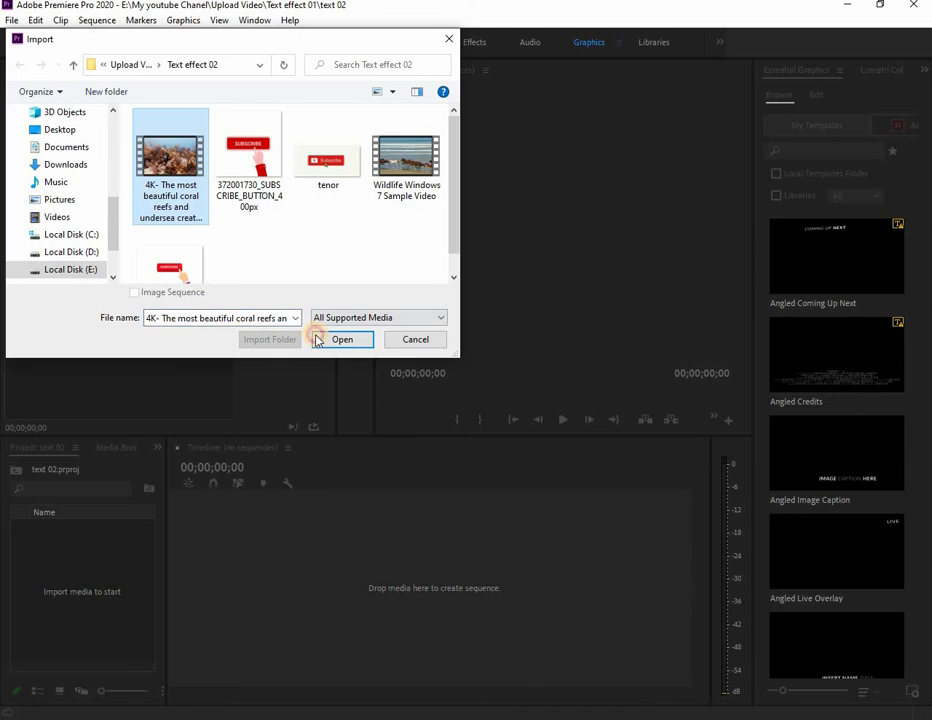
{"action": "left_click", "coordinate": [317, 340]}
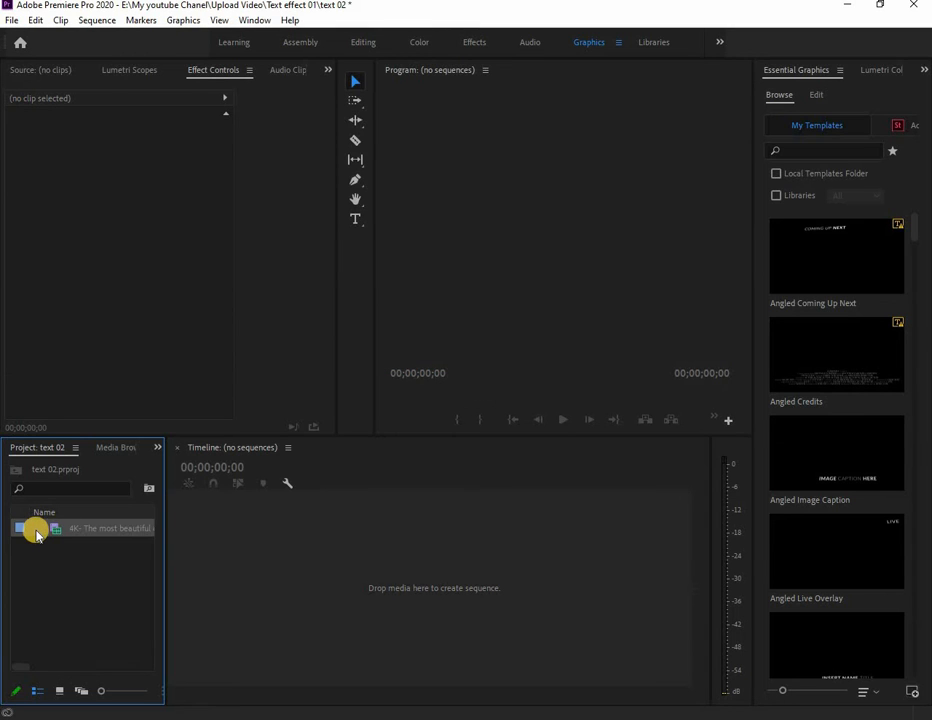
Step: Create a sequence from the imported coral reef video and delete its audio from track A1
{"action": "mouse_move", "coordinate": [37, 531]}
{"action": "left_mouse_down"}
{"action": "mouse_move", "coordinate": [212, 537]}
{"action": "mouse_move", "coordinate": [283, 572]}
{"action": "left_mouse_up"}
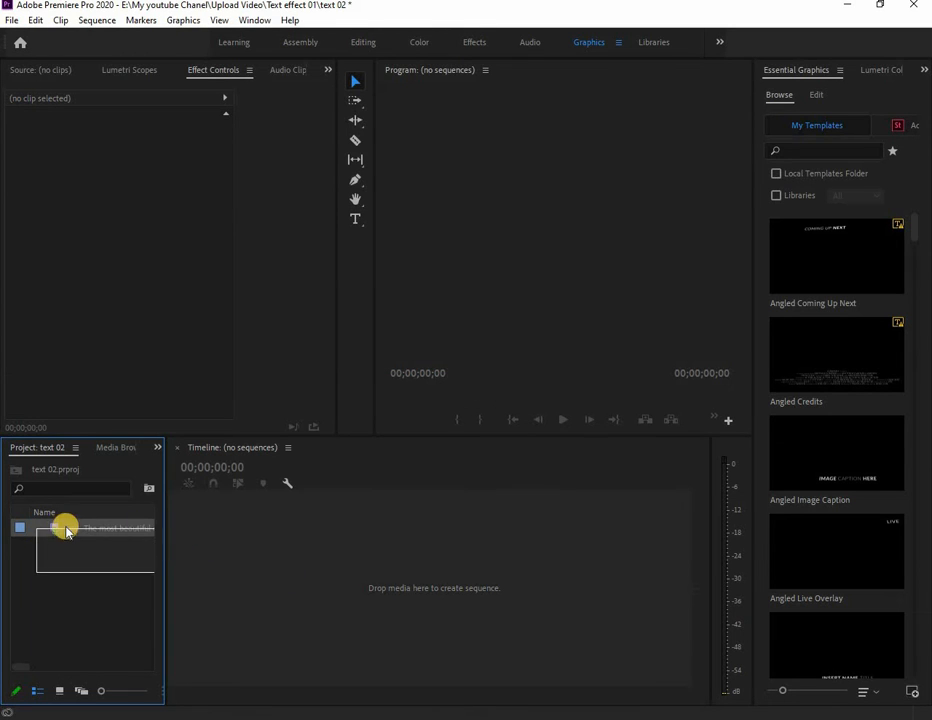
{"action": "left_click_drag", "start_coordinate": [80, 531], "coordinate": [358, 578]}
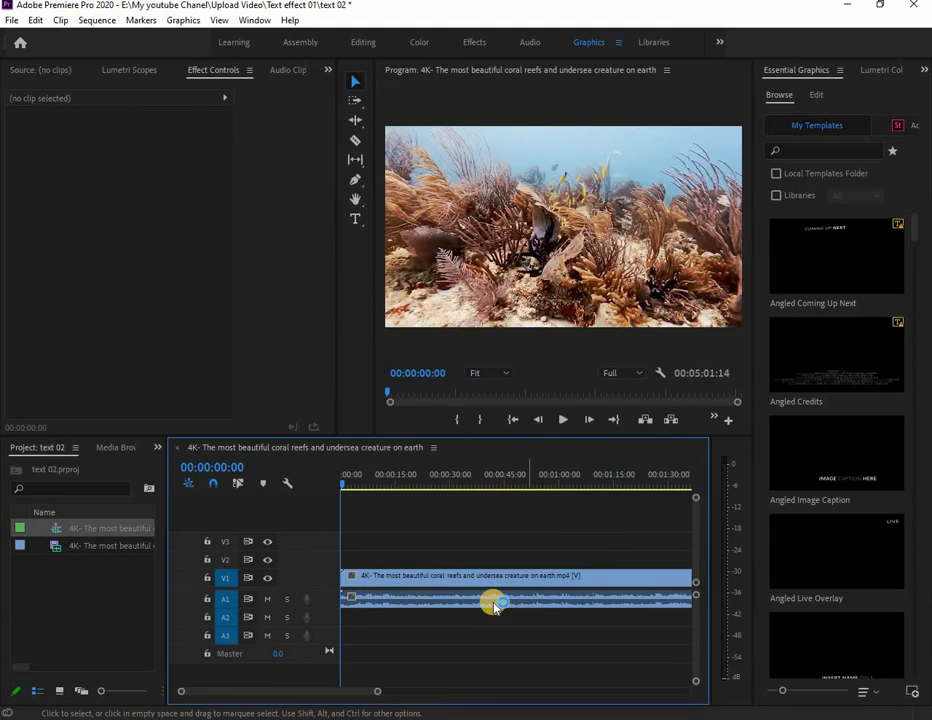
{"action": "left_click", "coordinate": [455, 604]}
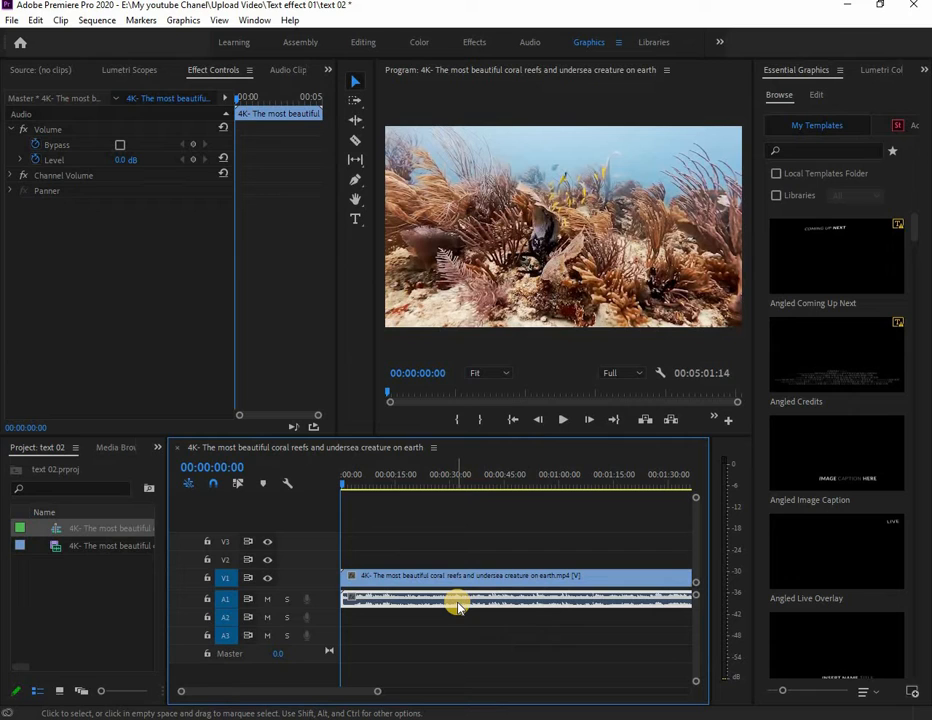
{"action": "key", "text": "Delete"}
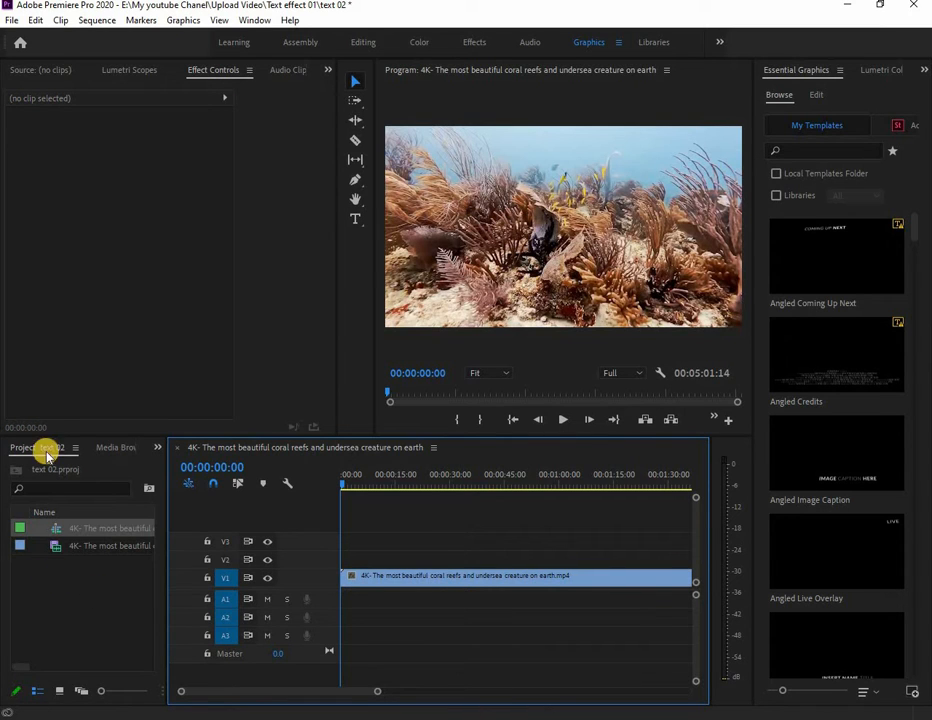
Step: Create a new Black Video item at 1280 x 720, 30.00 fps, with square pixels
{"action": "right_click", "coordinate": [77, 591]}
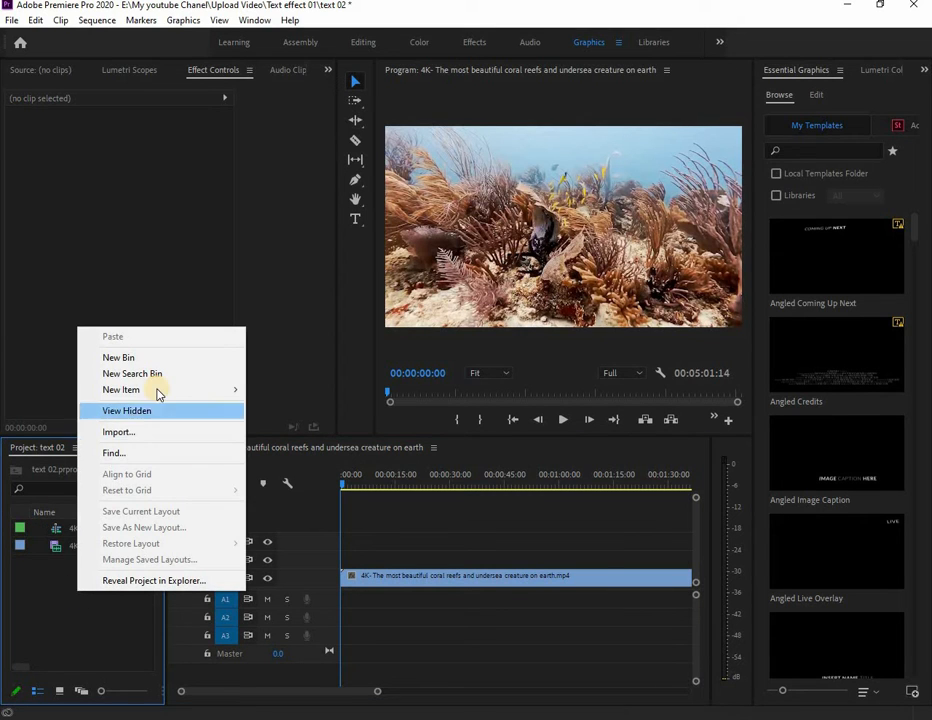
{"action": "mouse_move", "coordinate": [158, 390]}
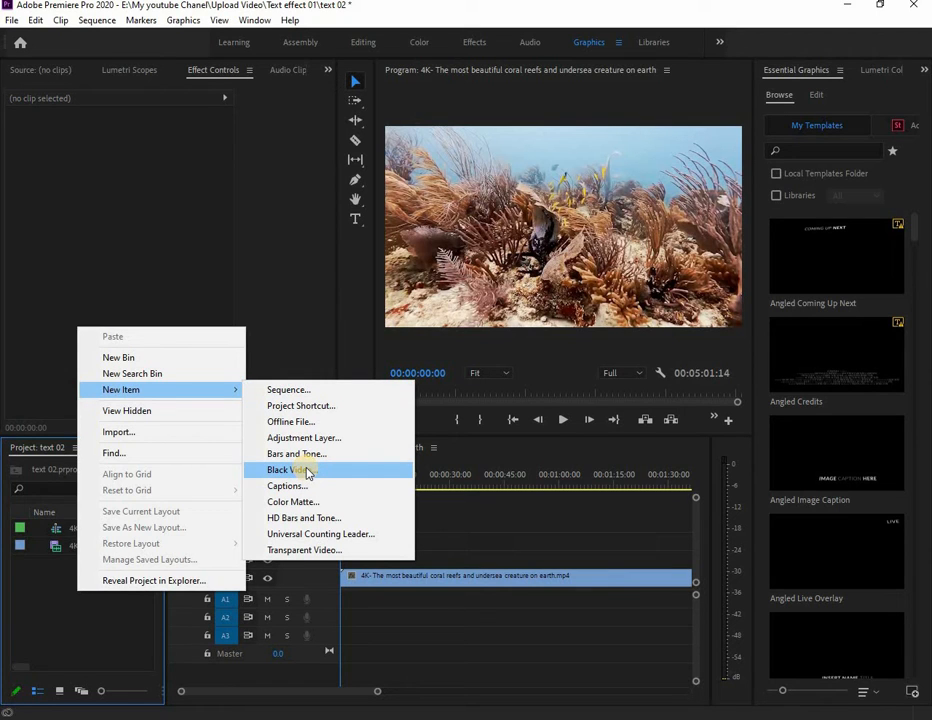
{"action": "left_click", "coordinate": [11, 21]}
{"action": "mouse_move", "coordinate": [20, 35]}
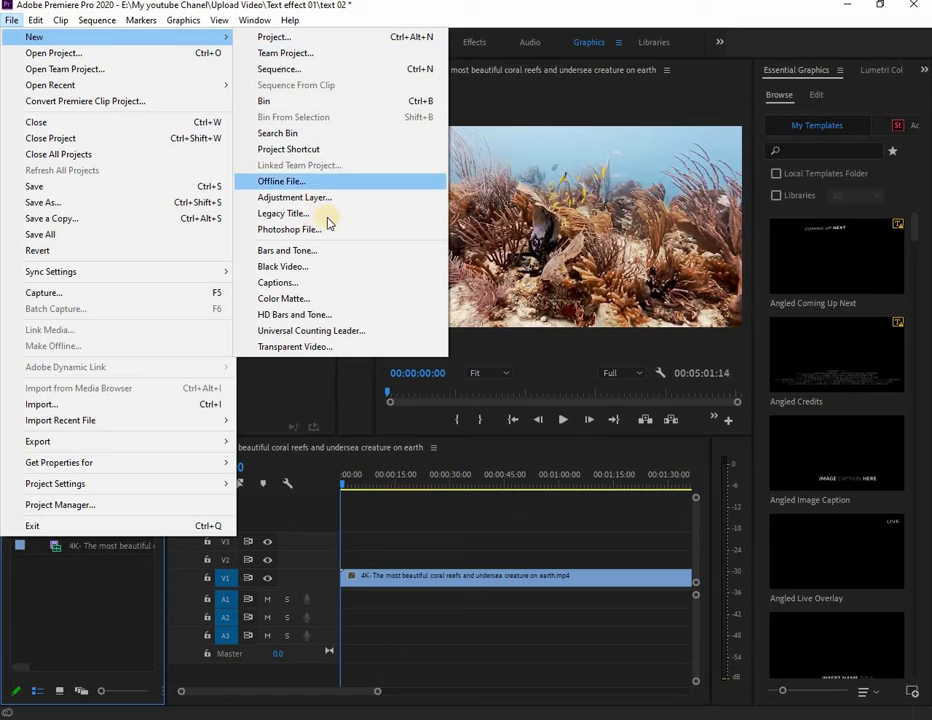
{"action": "left_click", "coordinate": [292, 268]}
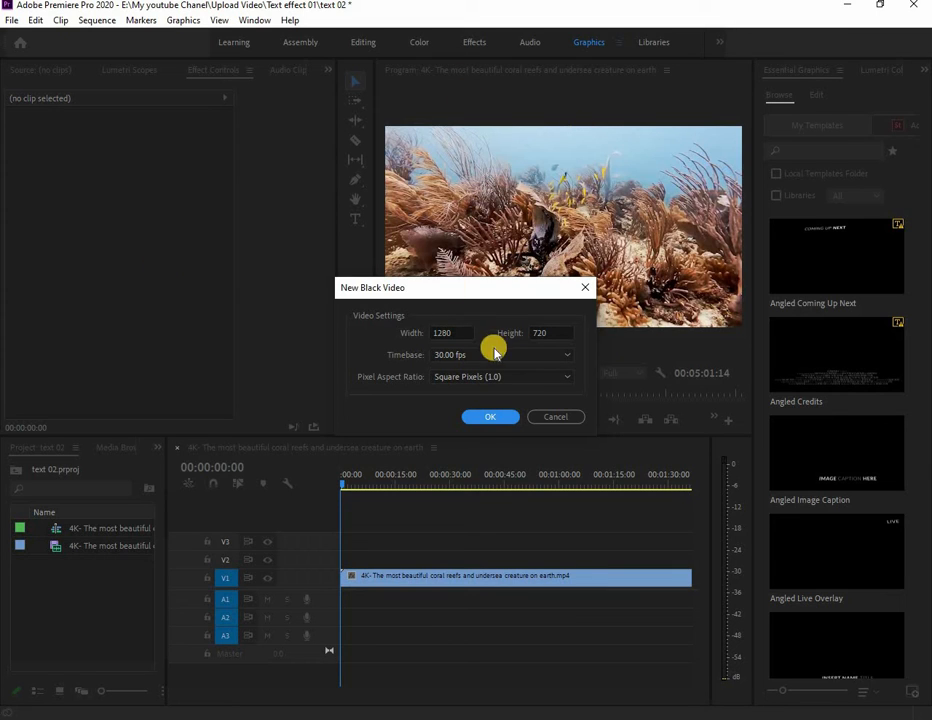
{"action": "left_click", "coordinate": [489, 418]}
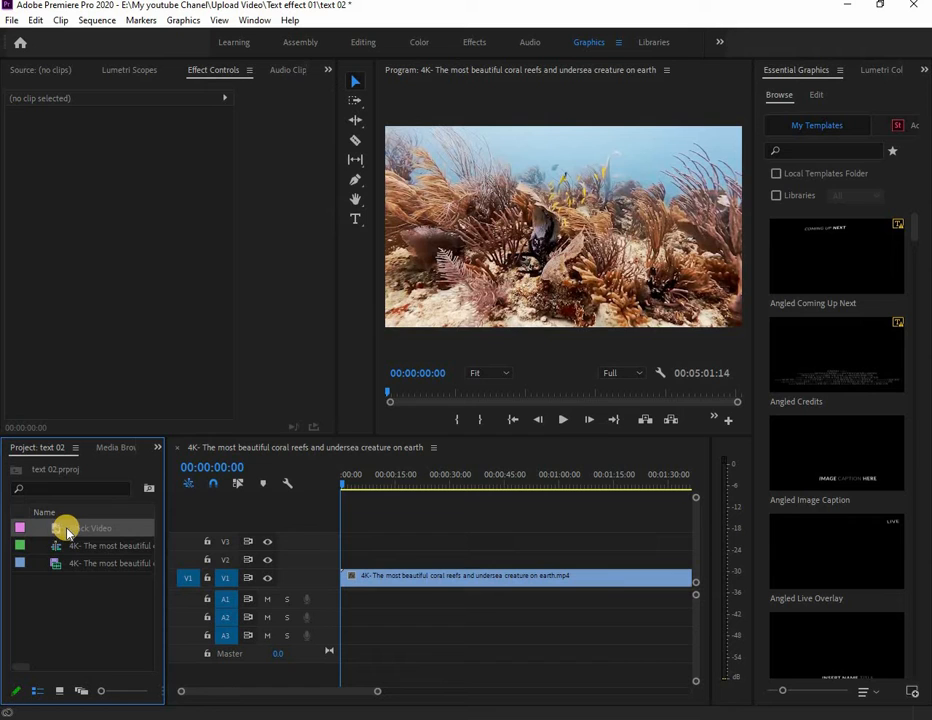
Step: Place the Black Video on track V2 at the sequence start and extend it to slightly past the 00:01:15 mark
{"action": "left_click_drag", "start_coordinate": [67, 533], "coordinate": [354, 562]}
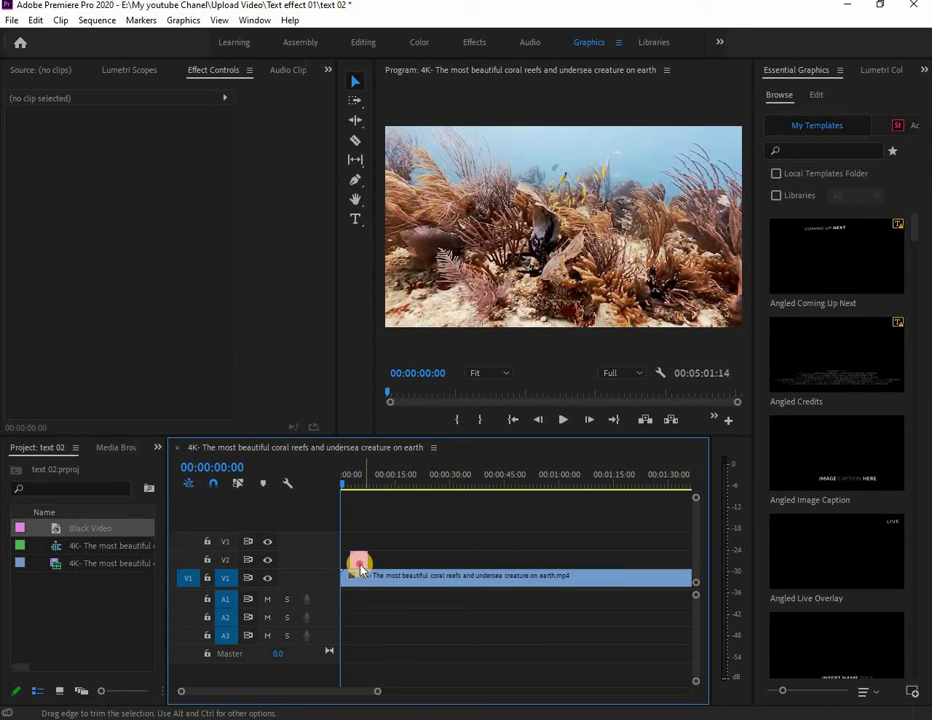
{"action": "left_click", "coordinate": [350, 558]}
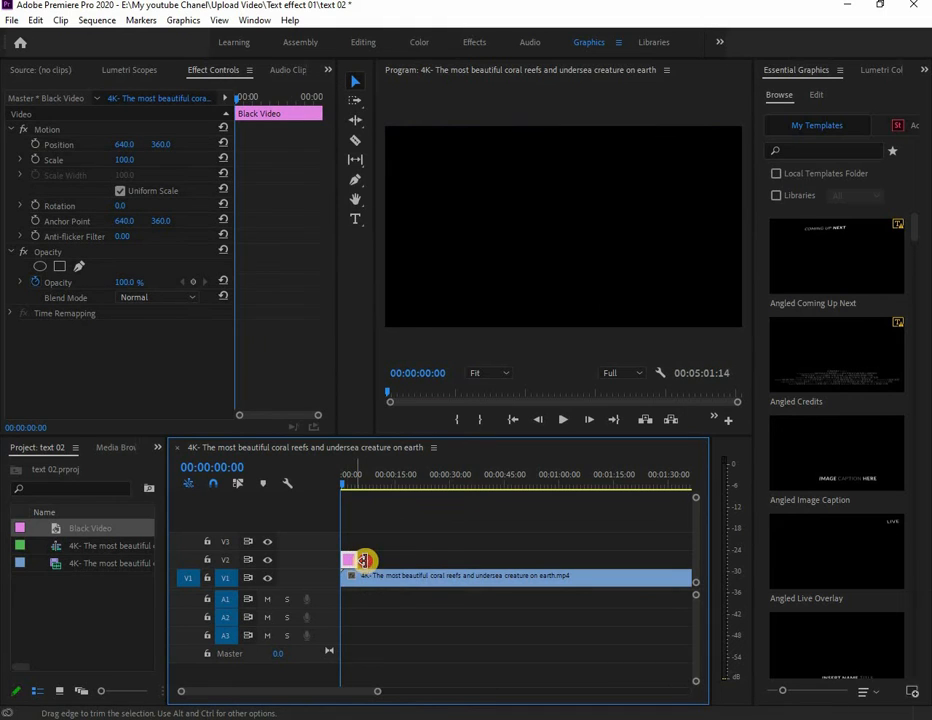
{"action": "left_click_drag", "start_coordinate": [363, 560], "coordinate": [451, 558]}
{"action": "left_click", "coordinate": [392, 537]}
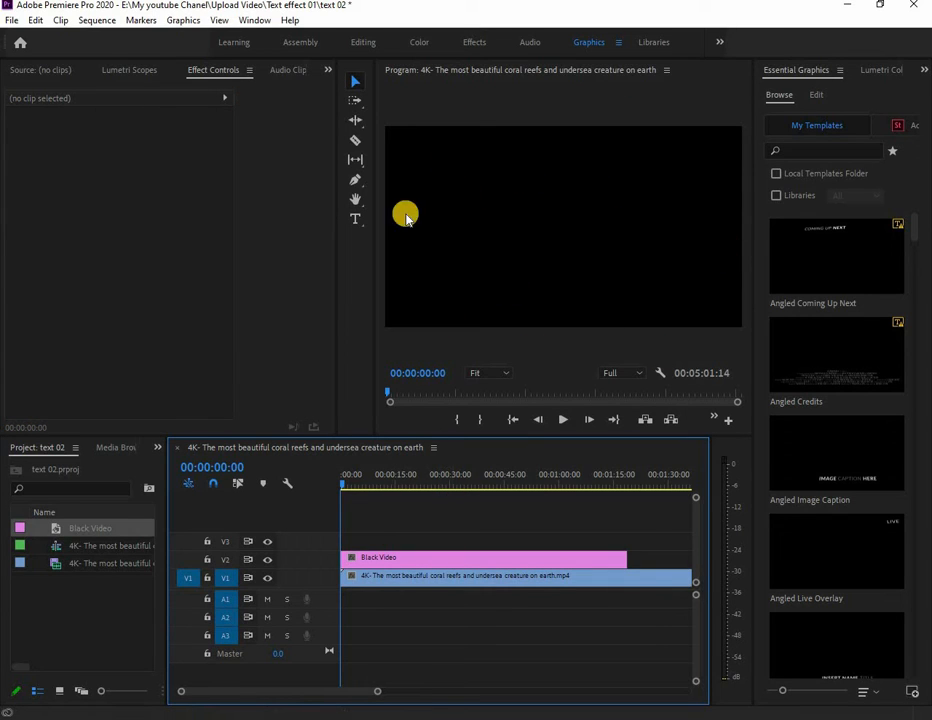
{"action": "left_click", "coordinate": [361, 541]}
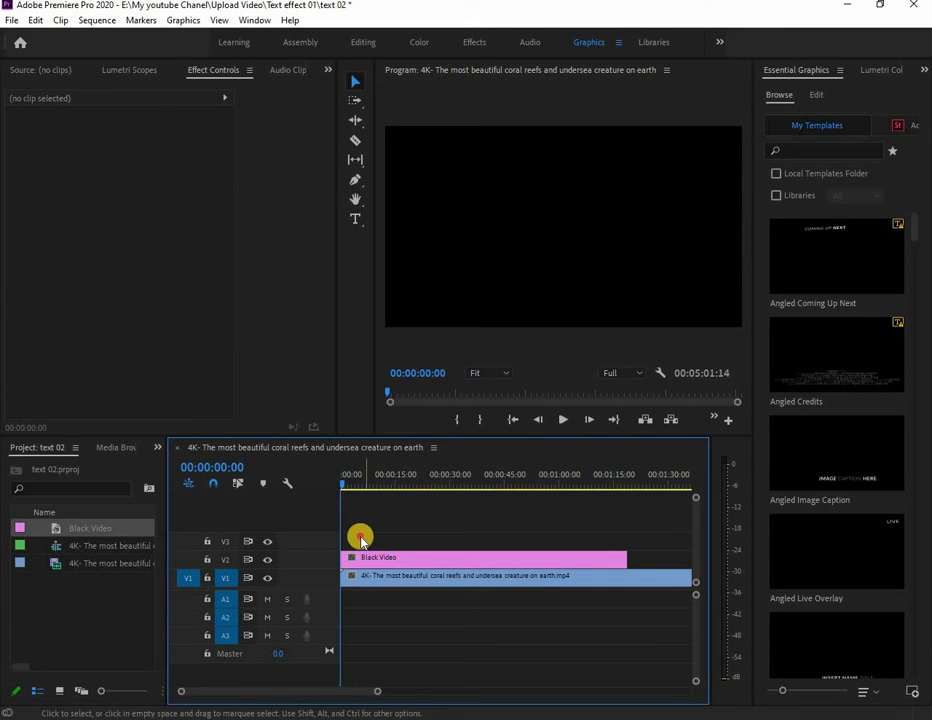
Step: Add a title in the program monitor reading "Text", "Effect" and "02" on three separate lines
{"action": "left_click", "coordinate": [354, 219]}
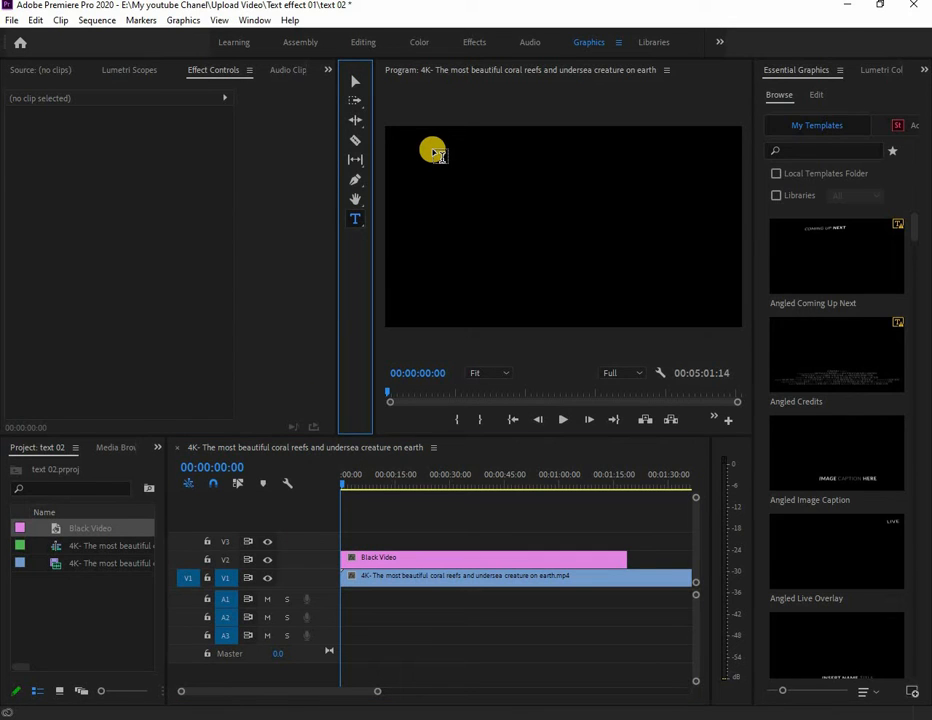
{"action": "left_click", "coordinate": [436, 153]}
{"action": "type", "text": "Te"}
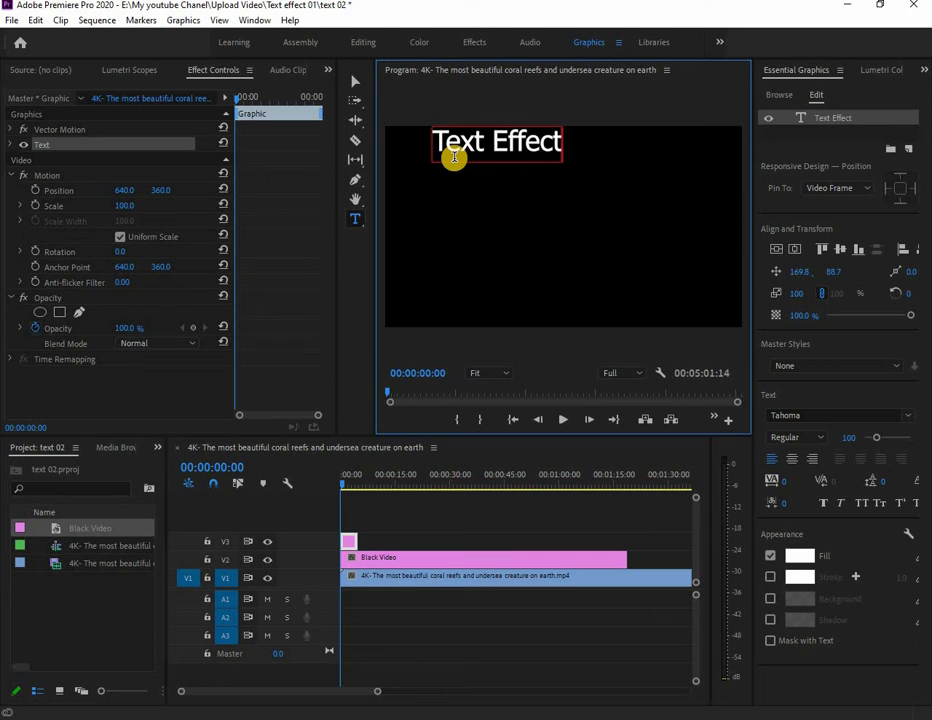
{"action": "type", "text": "xt Effect"}
{"action": "key", "text": "Return"}
{"action": "left_click", "coordinate": [483, 140]}
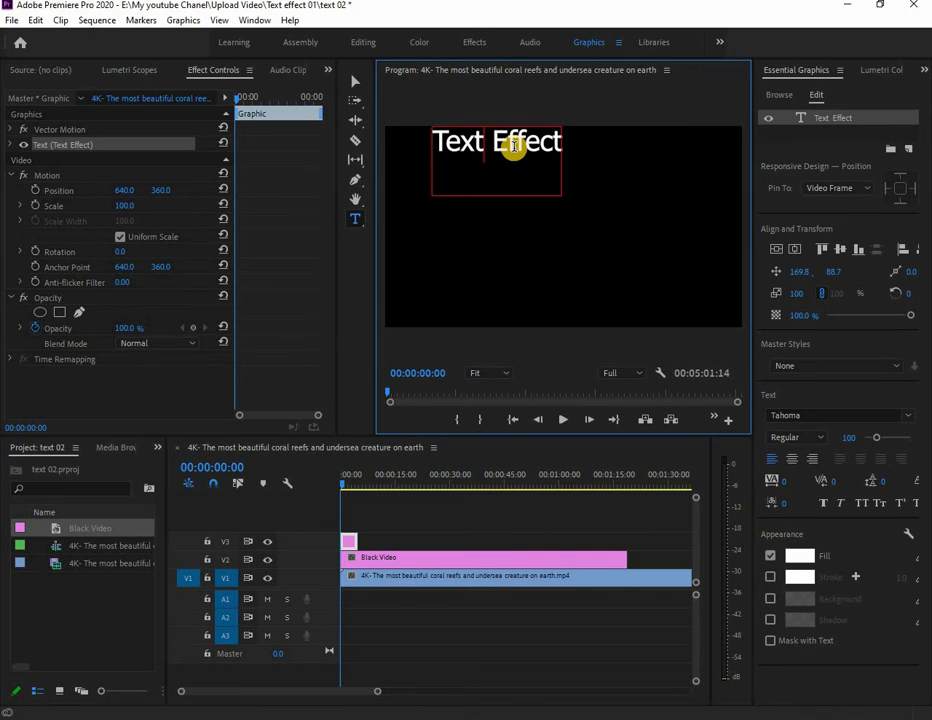
{"action": "key", "text": "Return"}
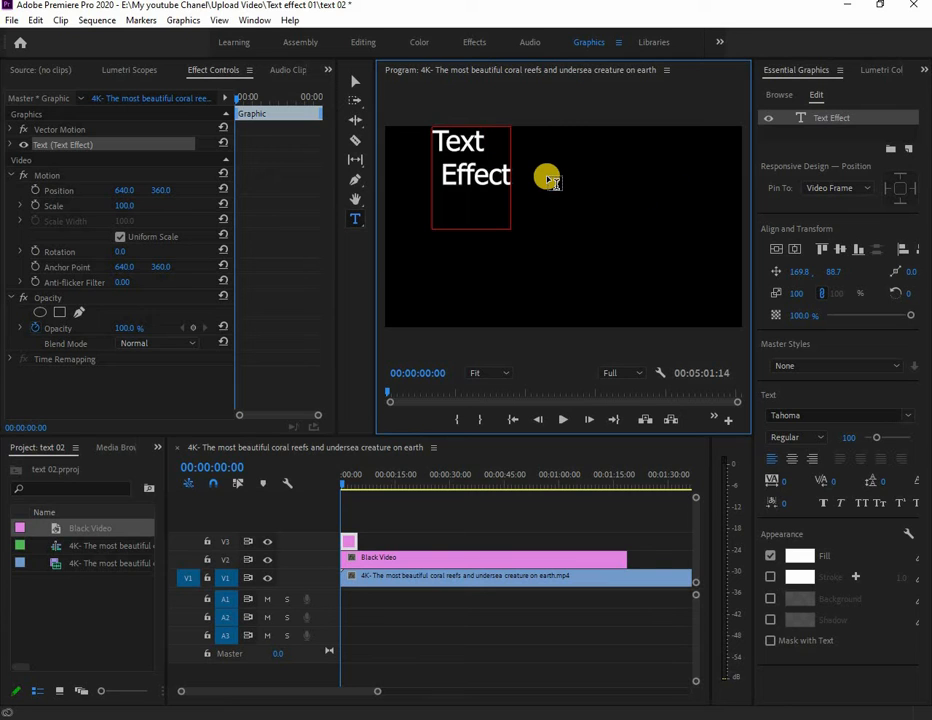
{"action": "type", "text": "02"}
{"action": "left_click", "coordinate": [355, 82]}
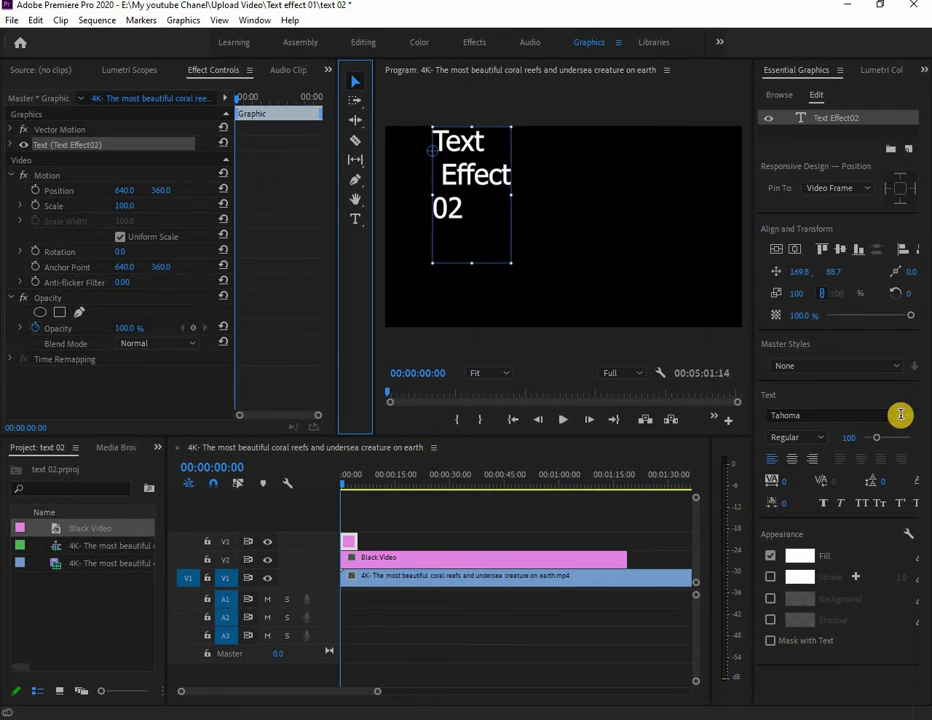
Step: Centre-align the title's paragraphs, scale it to 179% and move it to about 425.9, 210.7
{"action": "left_click", "coordinate": [909, 420]}
{"action": "left_click", "coordinate": [777, 290]}
{"action": "left_click", "coordinate": [777, 249]}
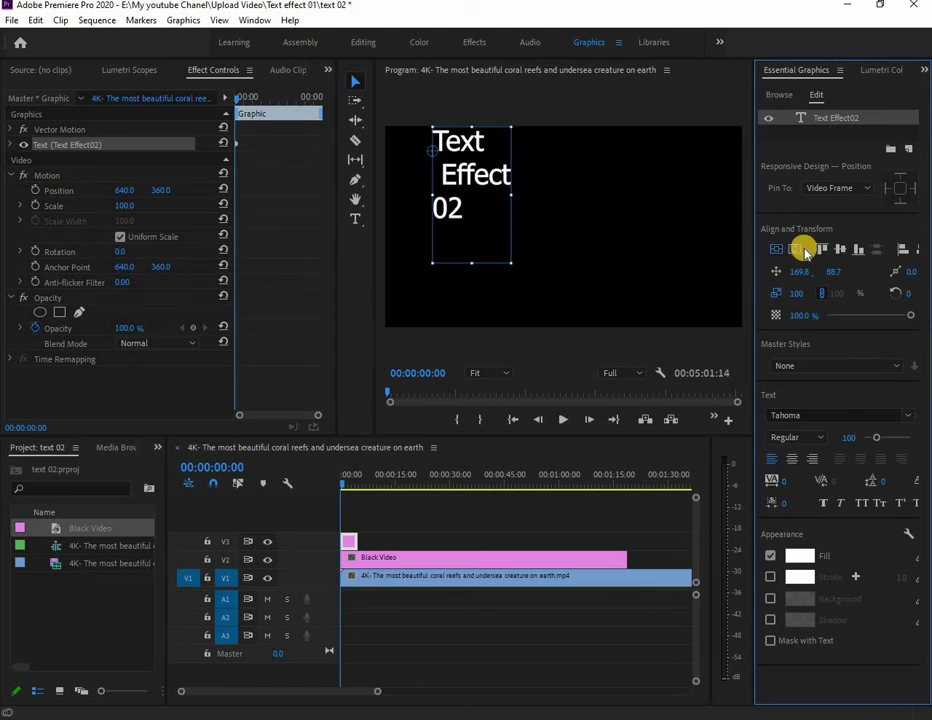
{"action": "left_click", "coordinate": [787, 467]}
{"action": "left_click_drag", "start_coordinate": [796, 293], "coordinate": [876, 293]}
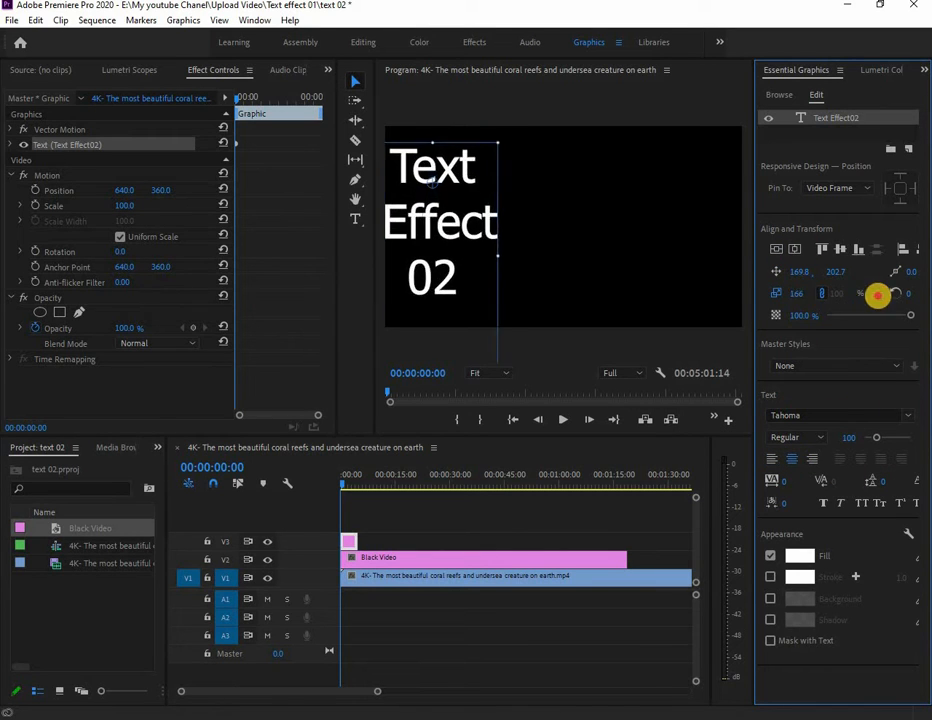
{"action": "left_click_drag", "start_coordinate": [443, 216], "coordinate": [501, 213]}
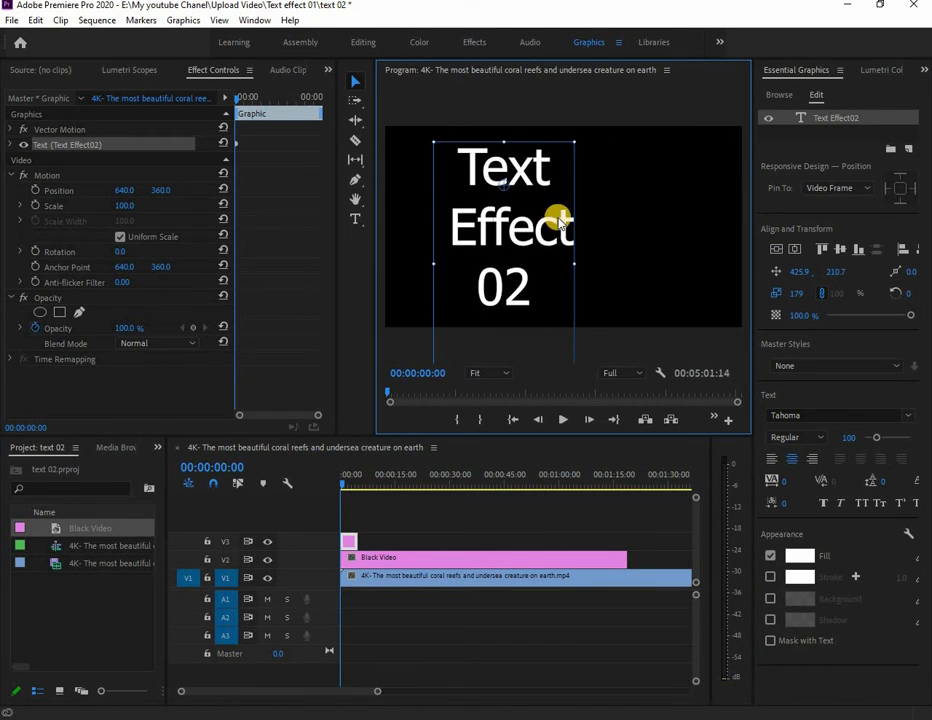
Step: Join the title's last two words into one line so it reads "Effect 02"
{"action": "left_click", "coordinate": [355, 219]}
{"action": "left_click", "coordinate": [560, 222]}
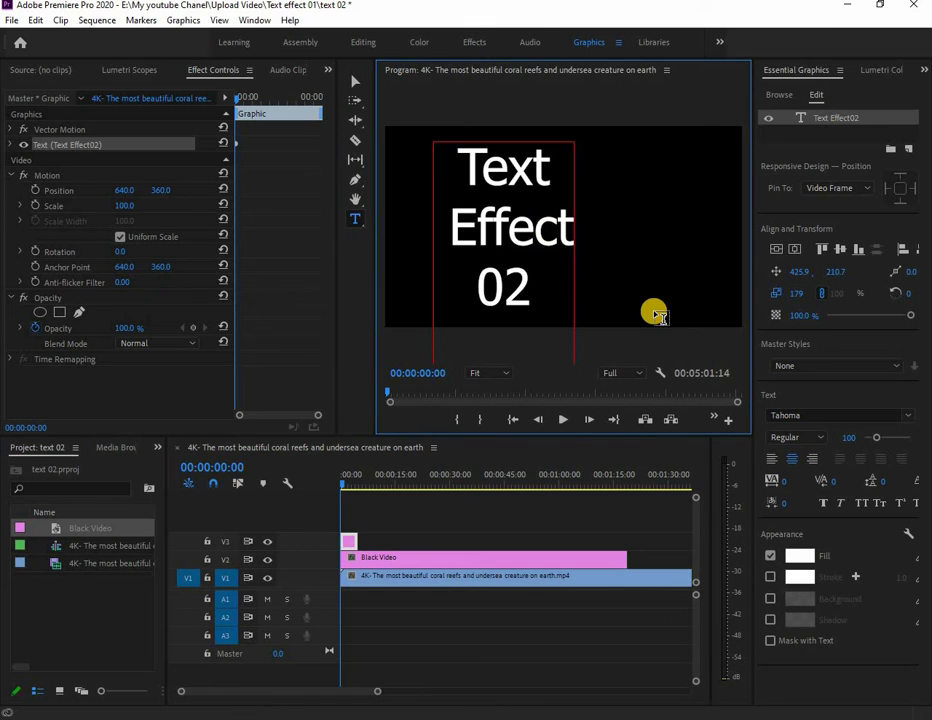
{"action": "key", "text": "Delete"}
{"action": "left_click", "coordinate": [355, 80]}
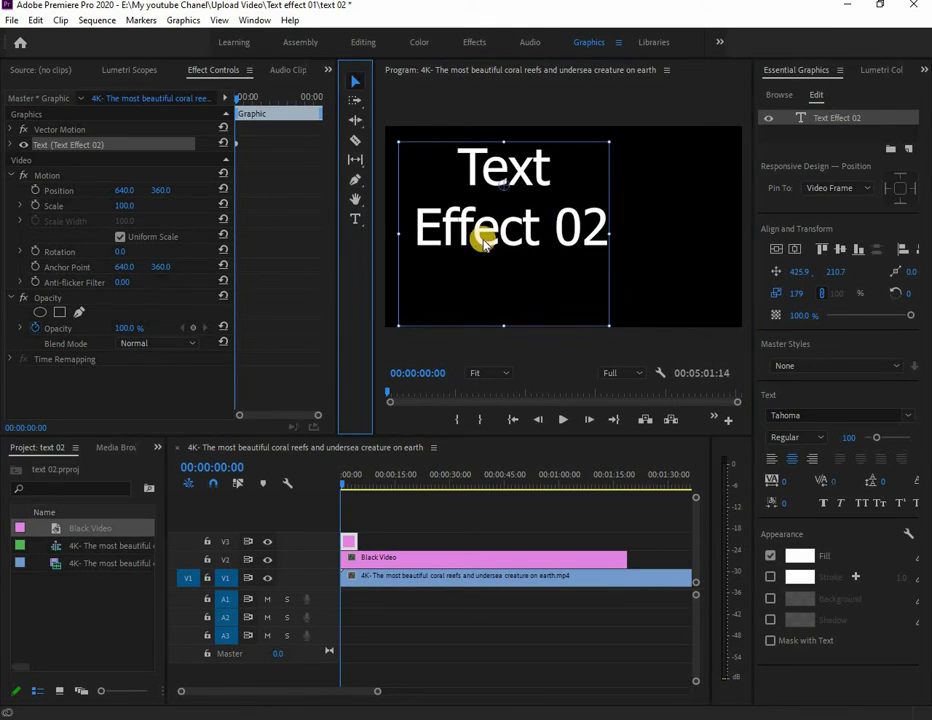
Step: Enlarge the title to 254% scale and centre it horizontally and vertically in the frame
{"action": "left_click_drag", "start_coordinate": [483, 240], "coordinate": [515, 262]}
{"action": "left_click_drag", "start_coordinate": [803, 295], "coordinate": [849, 287]}
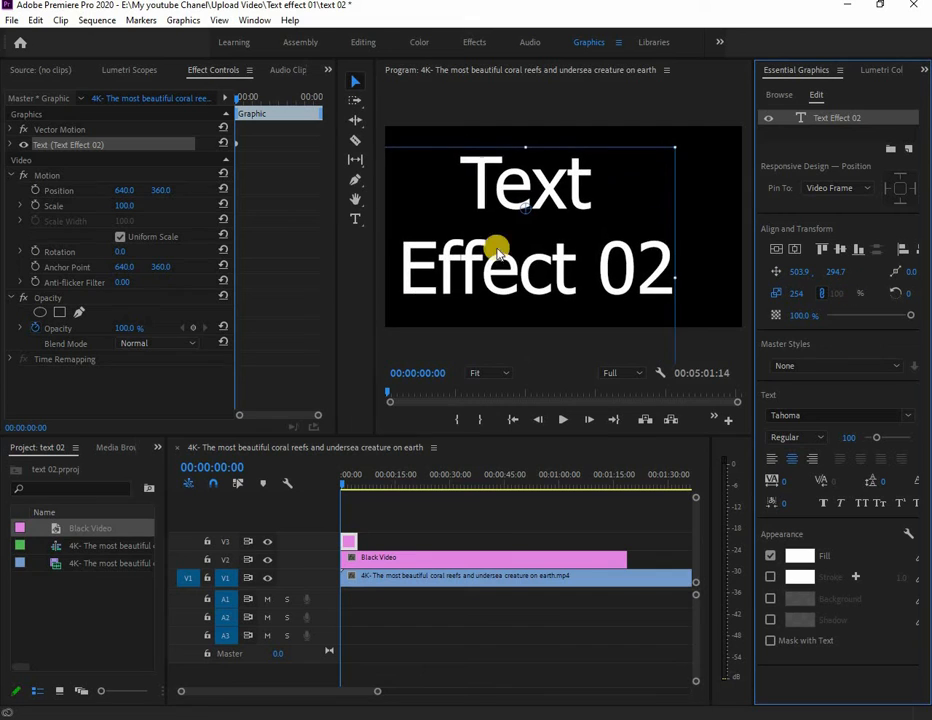
{"action": "left_click_drag", "start_coordinate": [495, 245], "coordinate": [514, 258]}
{"action": "left_click", "coordinate": [793, 253]}
{"action": "left_click_drag", "start_coordinate": [593, 252], "coordinate": [593, 202]}
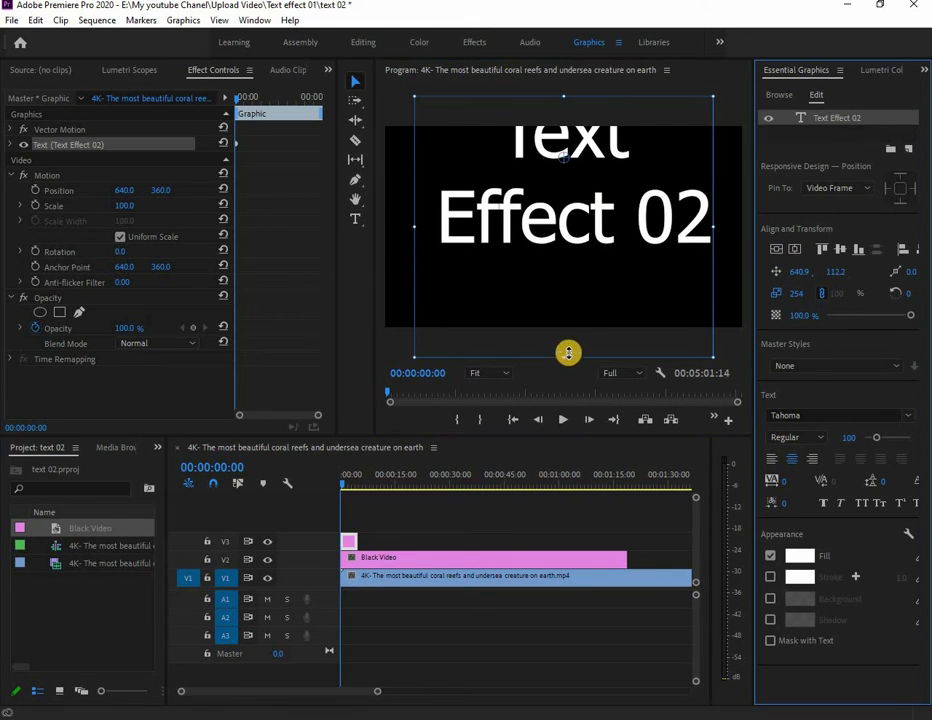
Step: Delete the empty lines below "Effect 02" and centre the title in the frame again
{"action": "left_click", "coordinate": [357, 220]}
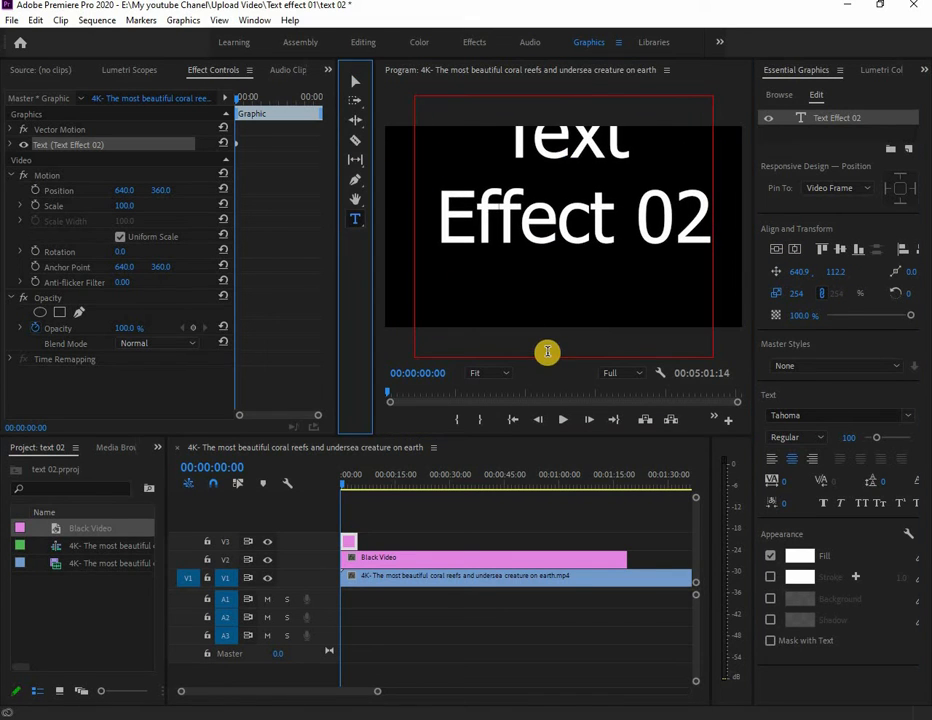
{"action": "left_click", "coordinate": [520, 283]}
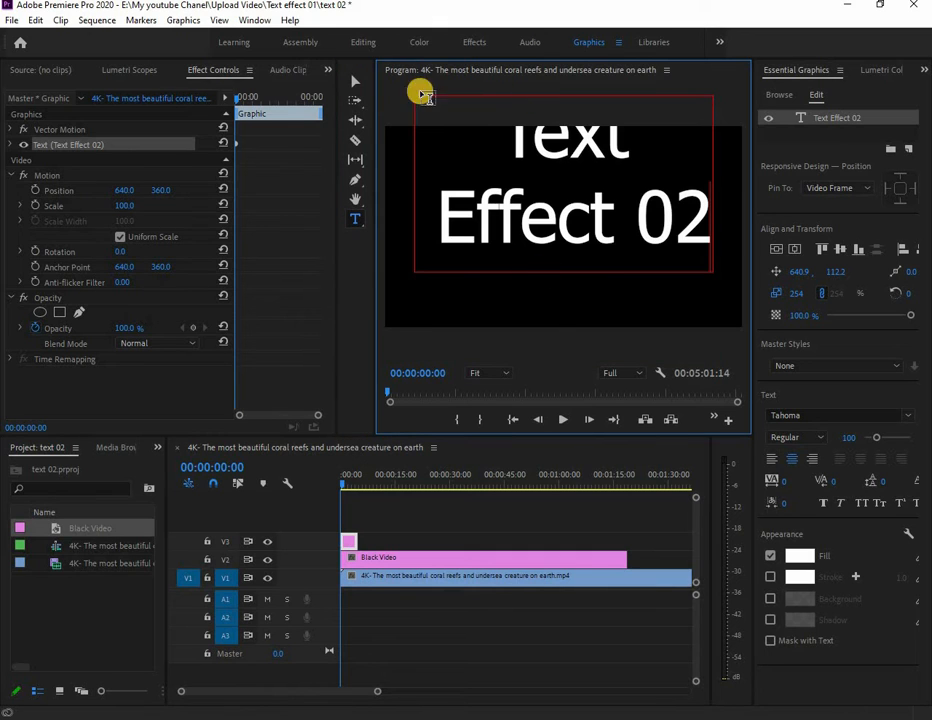
{"action": "left_click", "coordinate": [797, 251]}
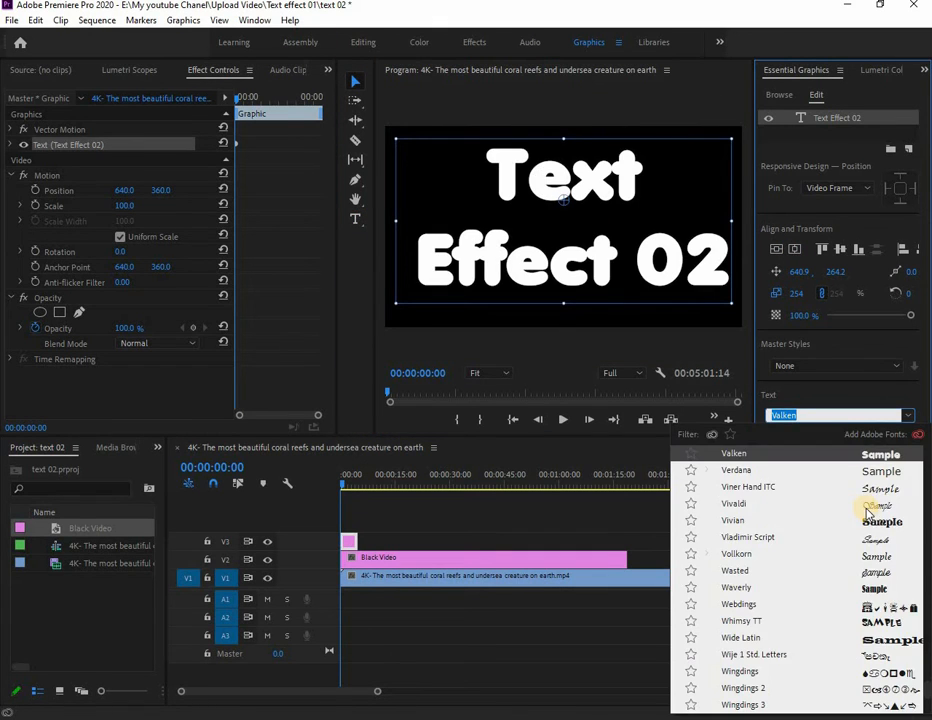
Step: Change the title's font to Roland
{"action": "scroll", "coordinate": [868, 510], "scroll_direction": "up", "scroll_amount": 15}
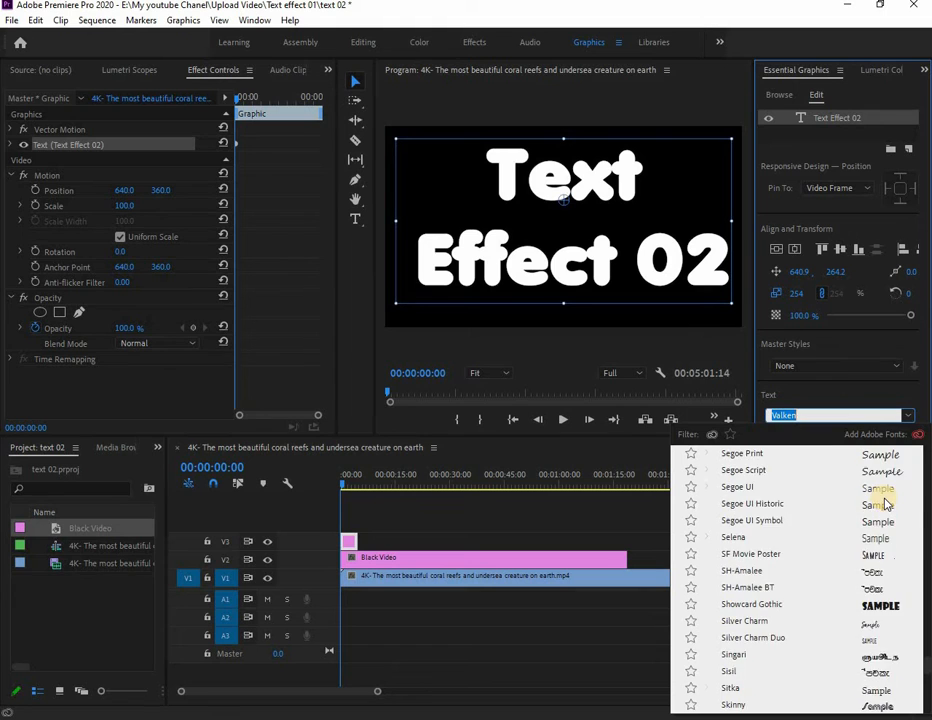
{"action": "scroll", "coordinate": [884, 505], "scroll_direction": "up", "scroll_amount": 3}
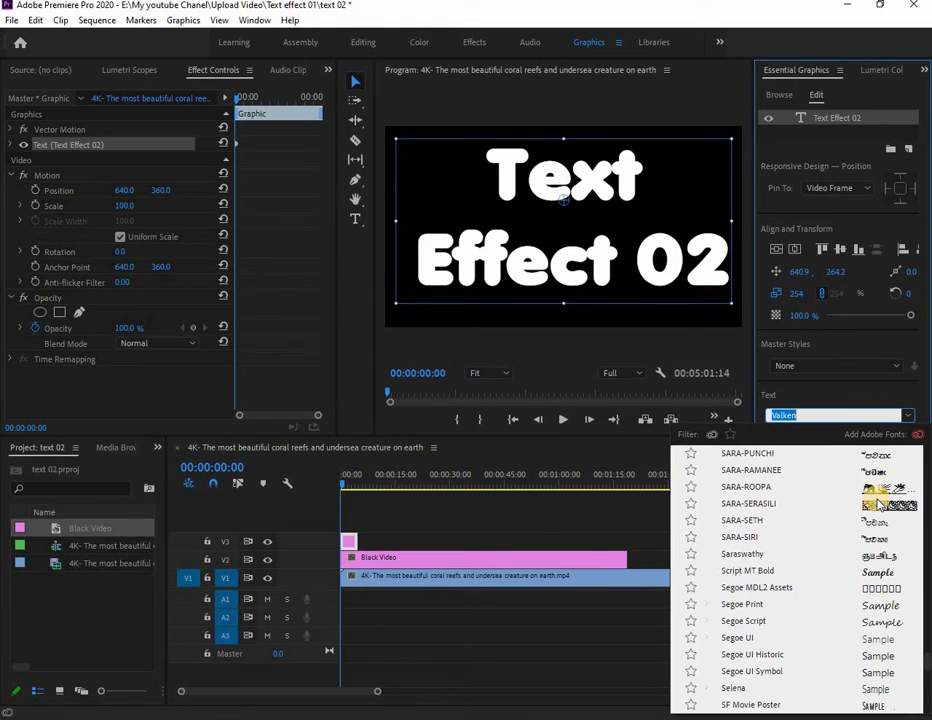
{"action": "scroll", "coordinate": [882, 520], "scroll_direction": "up", "scroll_amount": 10}
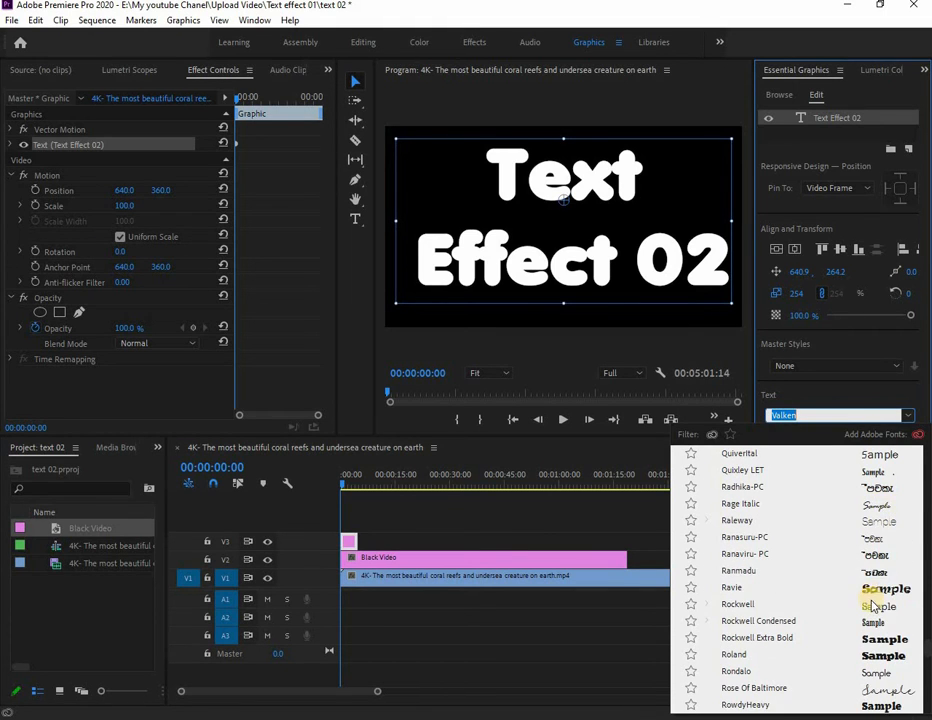
{"action": "left_click", "coordinate": [880, 656]}
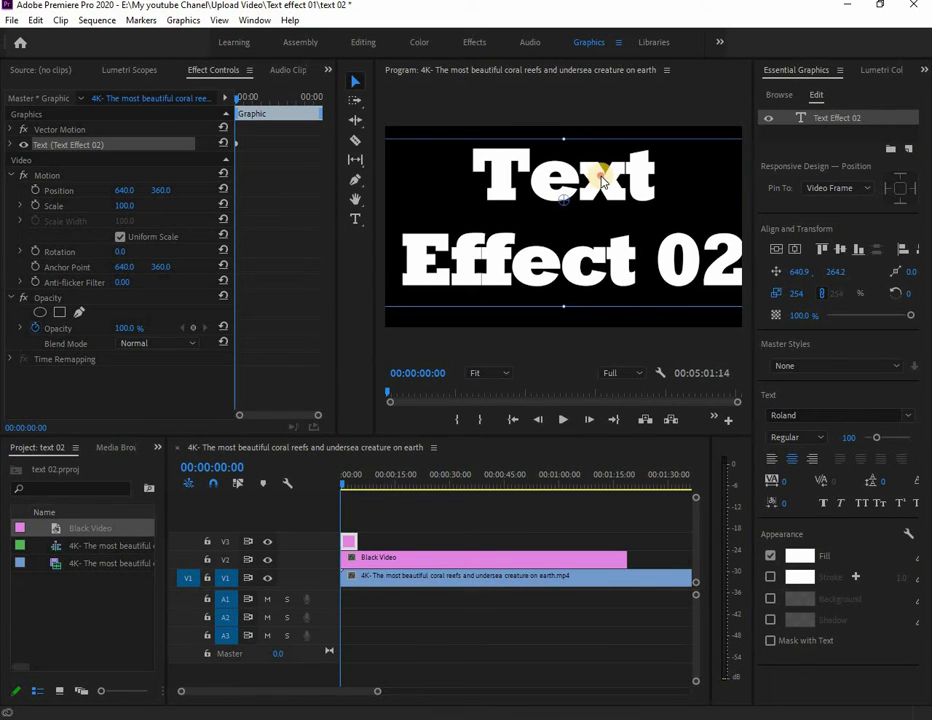
Step: Centre the title in the frame and nudge it to position about 618.9, 287.2 so both lines fit
{"action": "left_click_drag", "start_coordinate": [601, 177], "coordinate": [598, 177]}
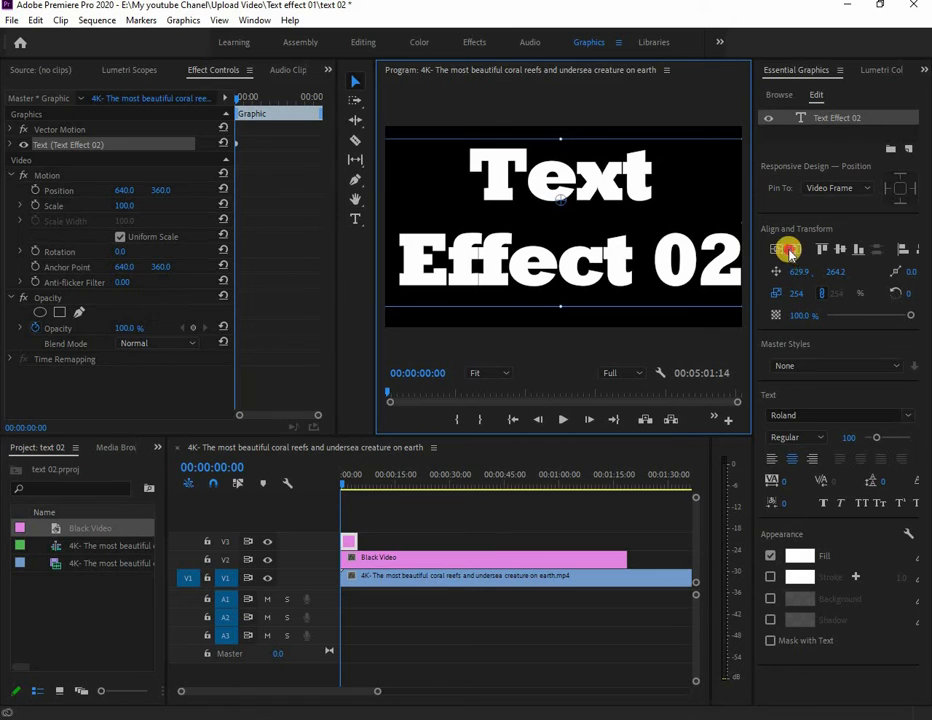
{"action": "left_click", "coordinate": [790, 251]}
{"action": "left_click", "coordinate": [774, 250]}
{"action": "left_click_drag", "start_coordinate": [715, 262], "coordinate": [712, 265]}
Step: Extend the title clip on V3 to end together with the Black Video clip, with the playhead at the start
{"action": "left_click", "coordinate": [350, 543]}
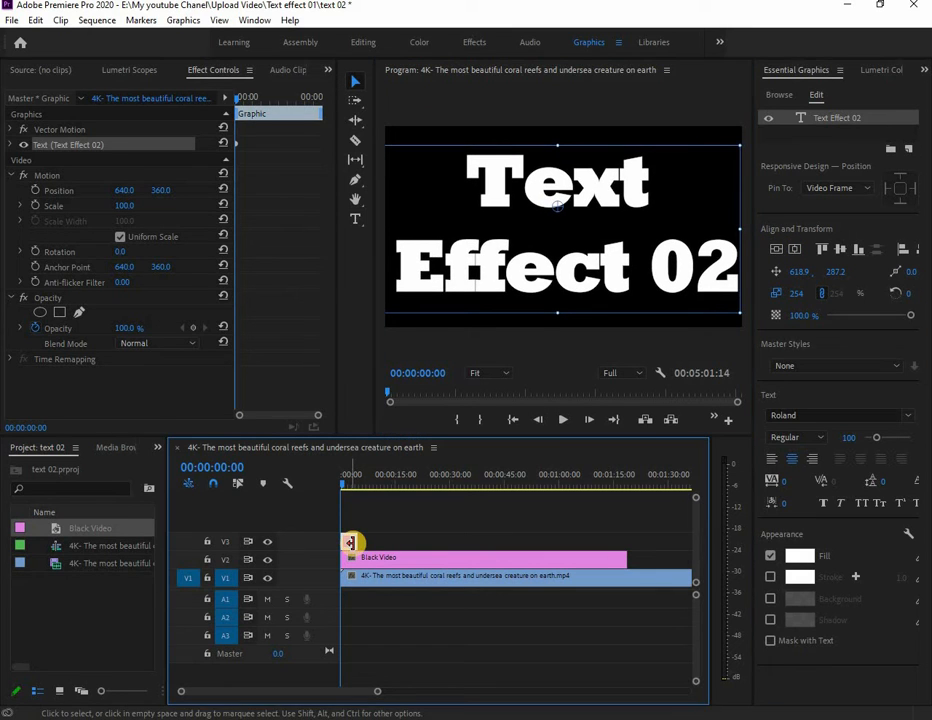
{"action": "left_click_drag", "start_coordinate": [350, 543], "coordinate": [626, 541]}
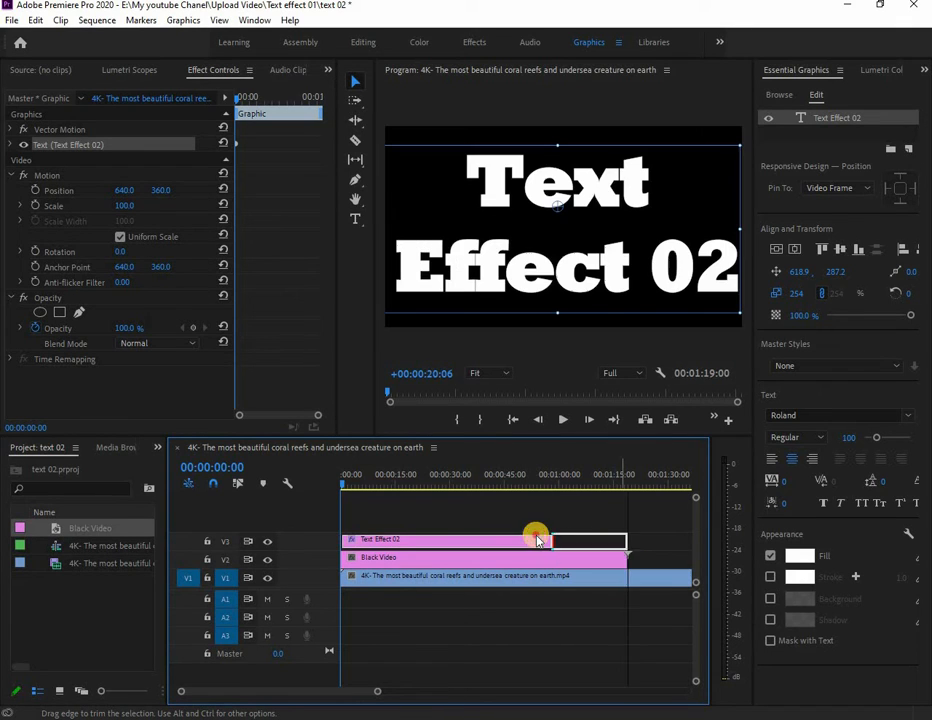
{"action": "left_click_drag", "start_coordinate": [343, 487], "coordinate": [318, 485]}
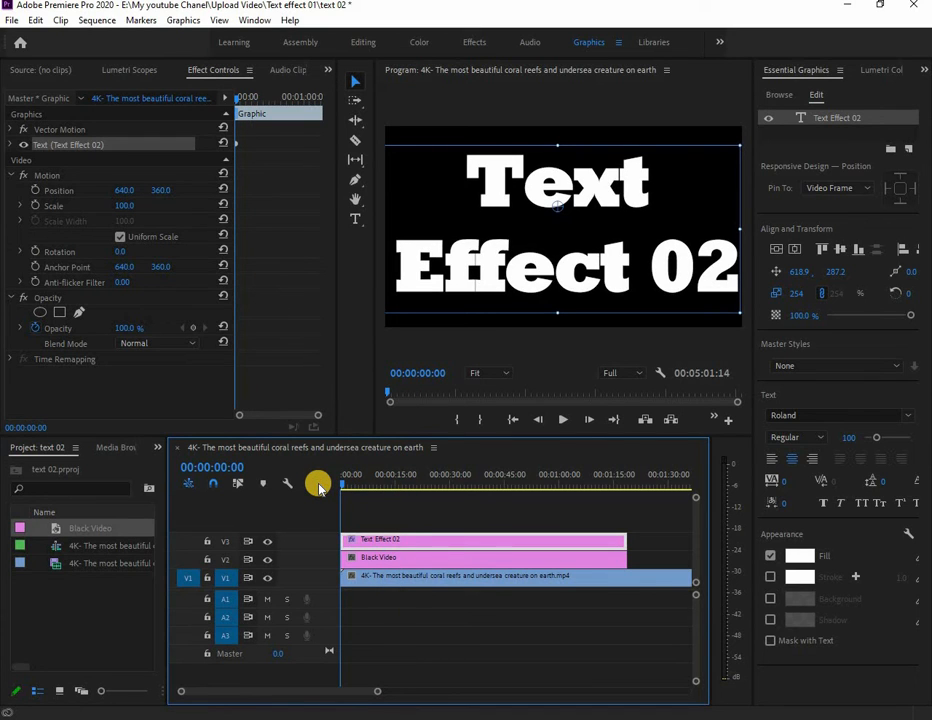
Step: Find the Track Matte Key effect by searching for "track" and apply it to the Black Video clip on V2
{"action": "left_click", "coordinate": [411, 561]}
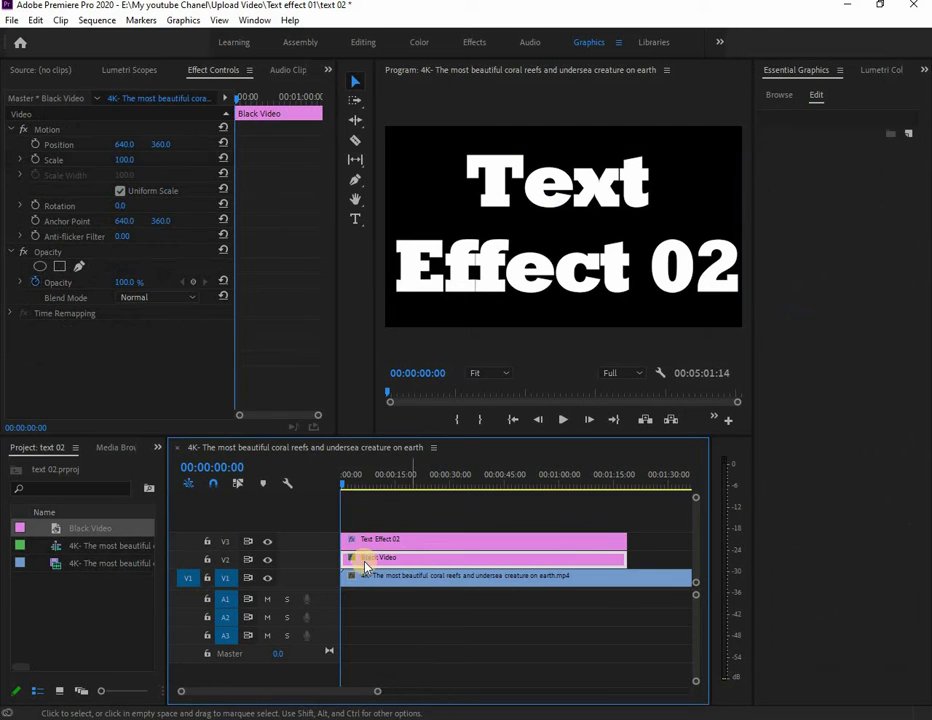
{"action": "left_click", "coordinate": [157, 450]}
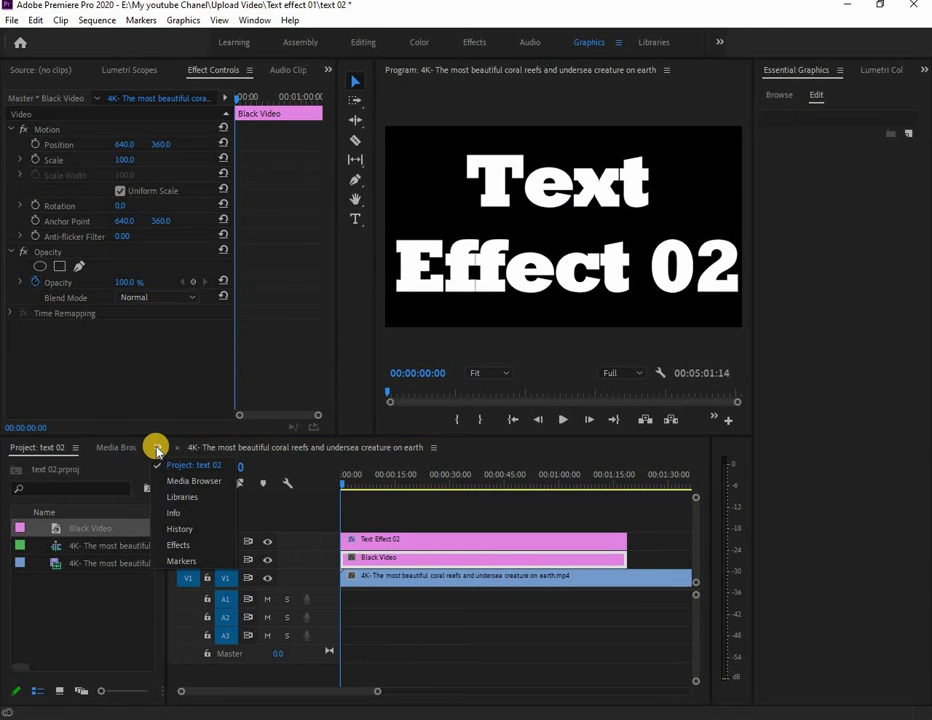
{"action": "left_click", "coordinate": [177, 544]}
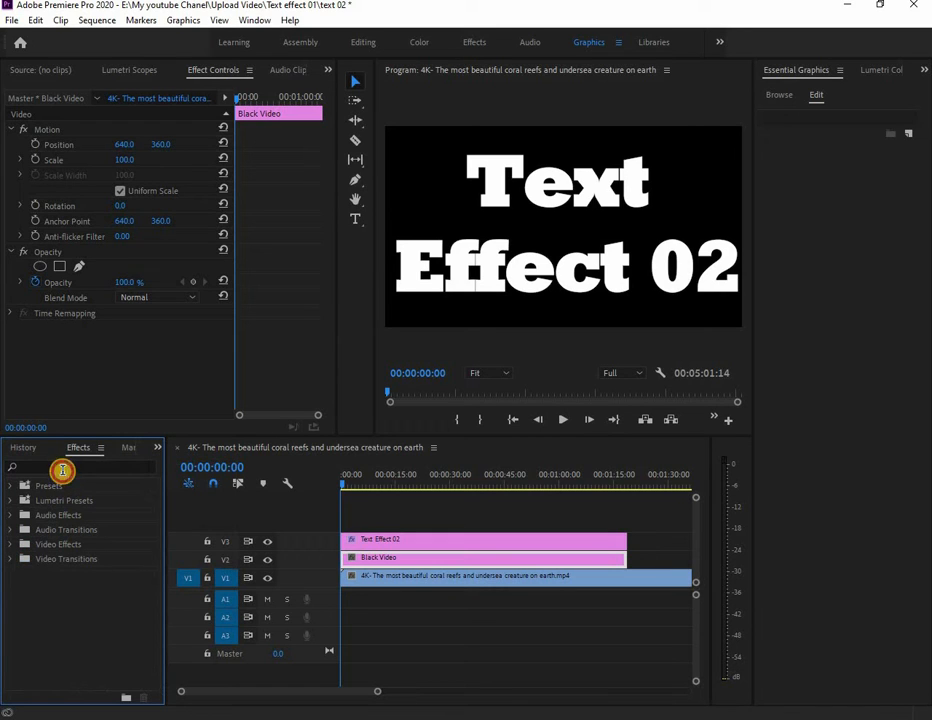
{"action": "left_click", "coordinate": [62, 467]}
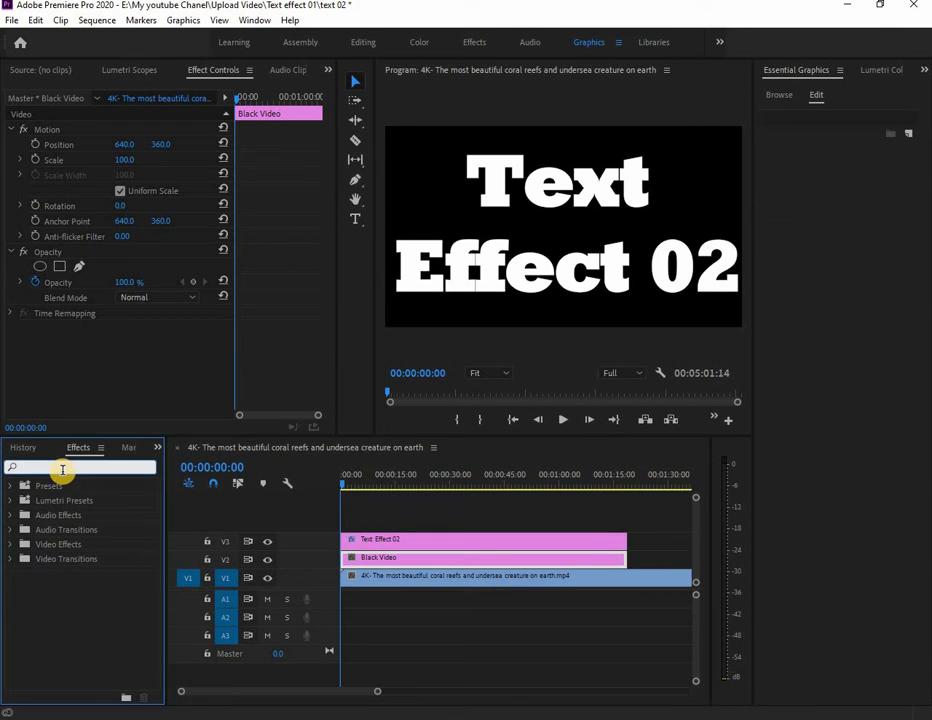
{"action": "type", "text": "tra"}
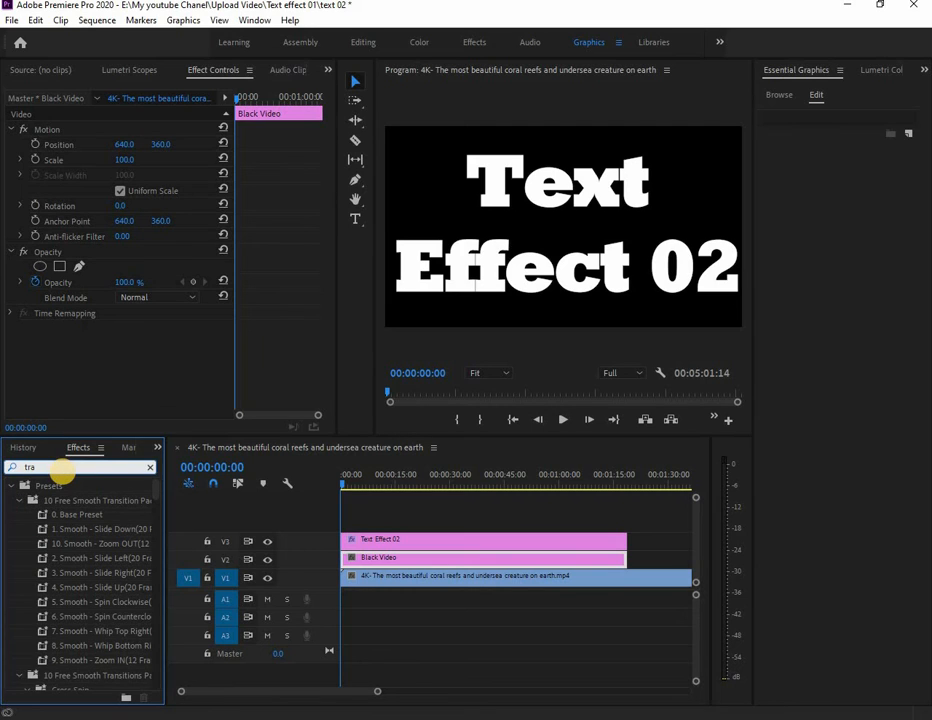
{"action": "type", "text": "ck"}
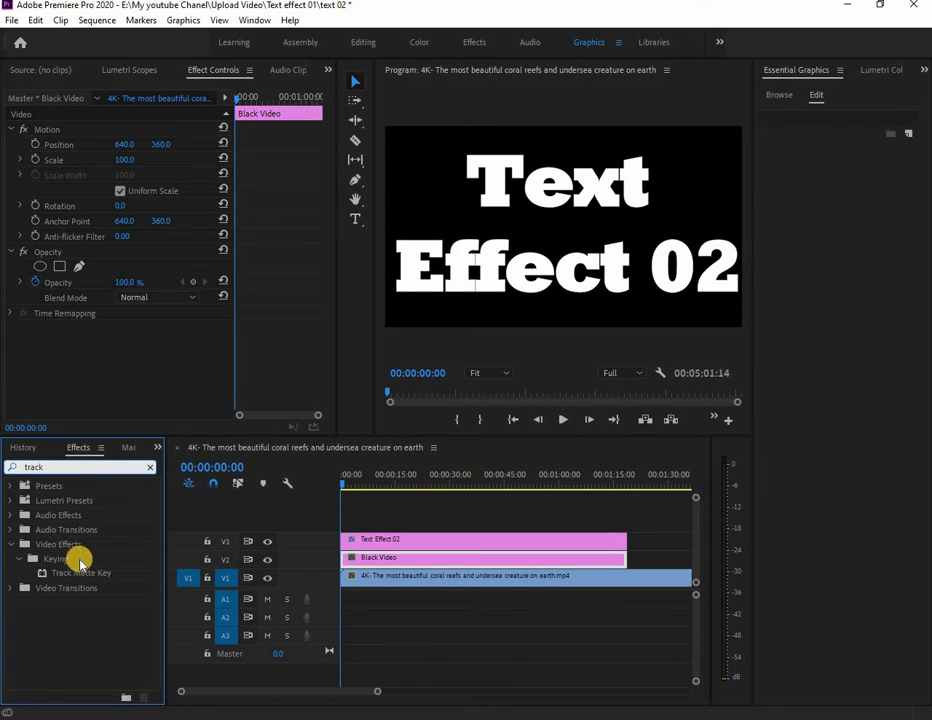
{"action": "left_click", "coordinate": [60, 575]}
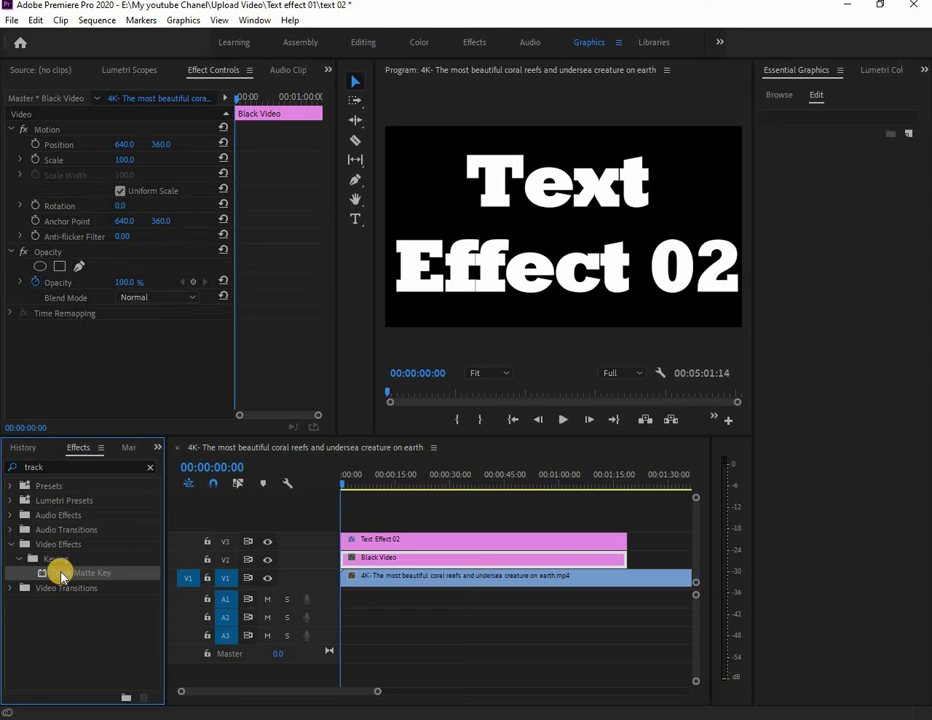
{"action": "left_click_drag", "start_coordinate": [60, 575], "coordinate": [397, 564]}
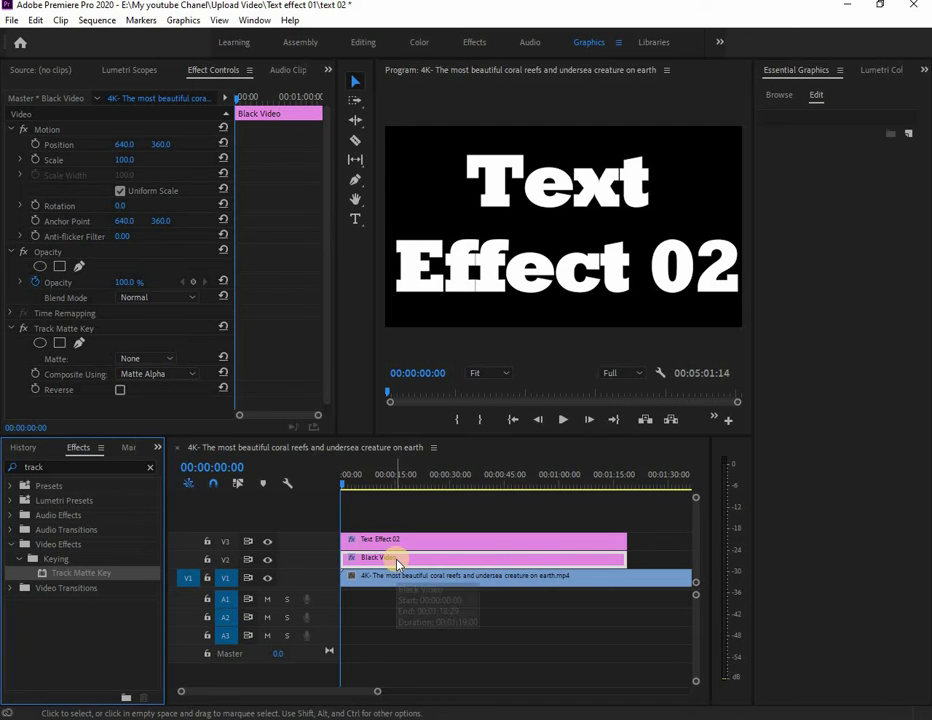
Step: Set the Black Video clip's Track Matte Key matte to Video 3 and enable Reverse
{"action": "left_click", "coordinate": [397, 564]}
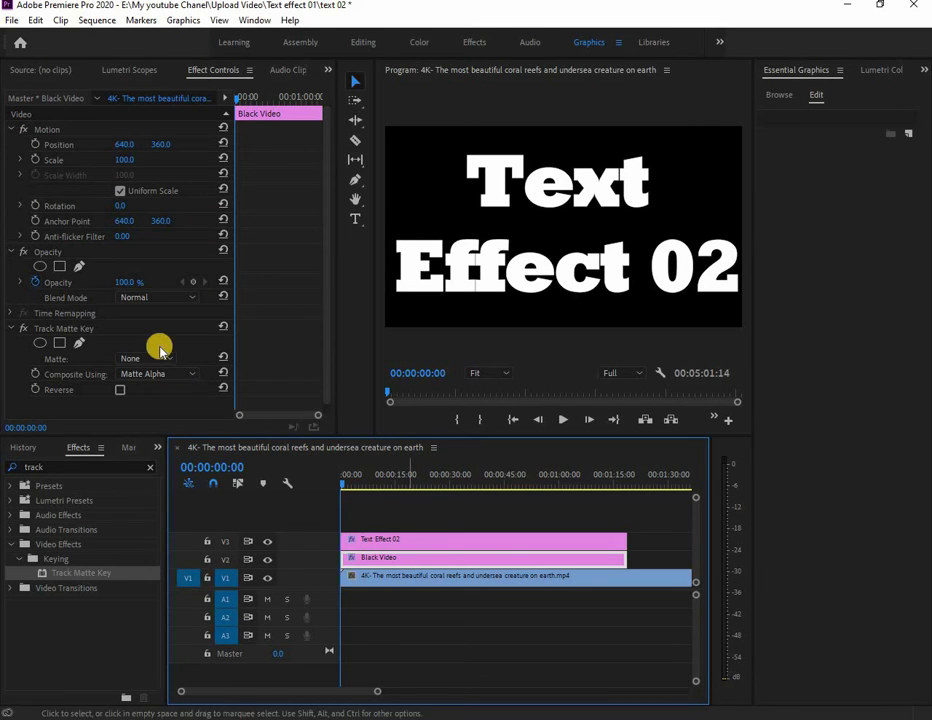
{"action": "scroll", "coordinate": [60, 326], "scroll_direction": "down", "scroll_amount": 1}
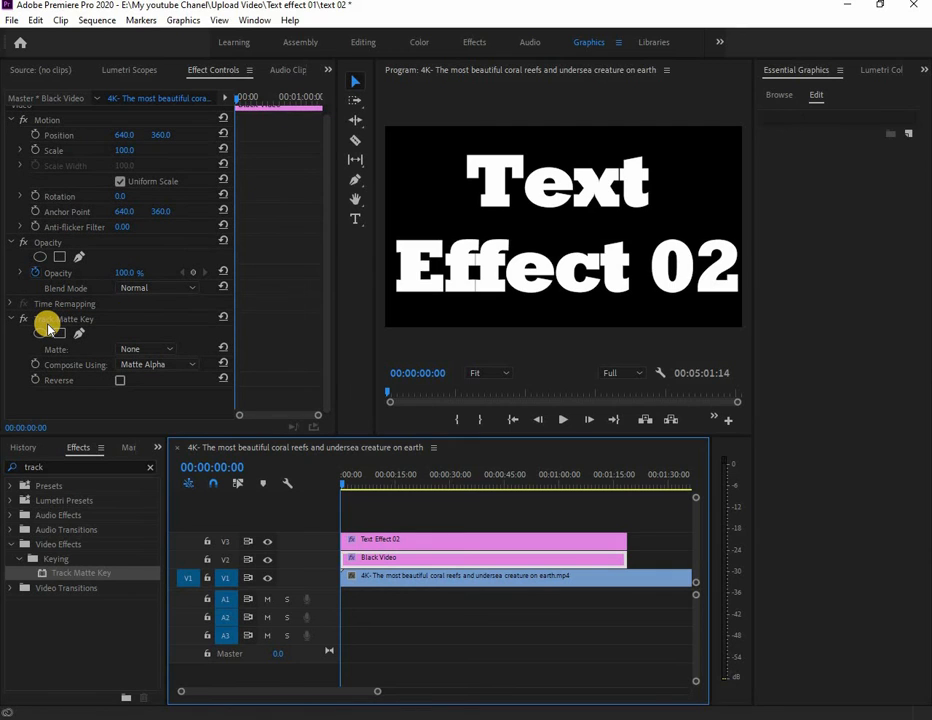
{"action": "left_click", "coordinate": [168, 352]}
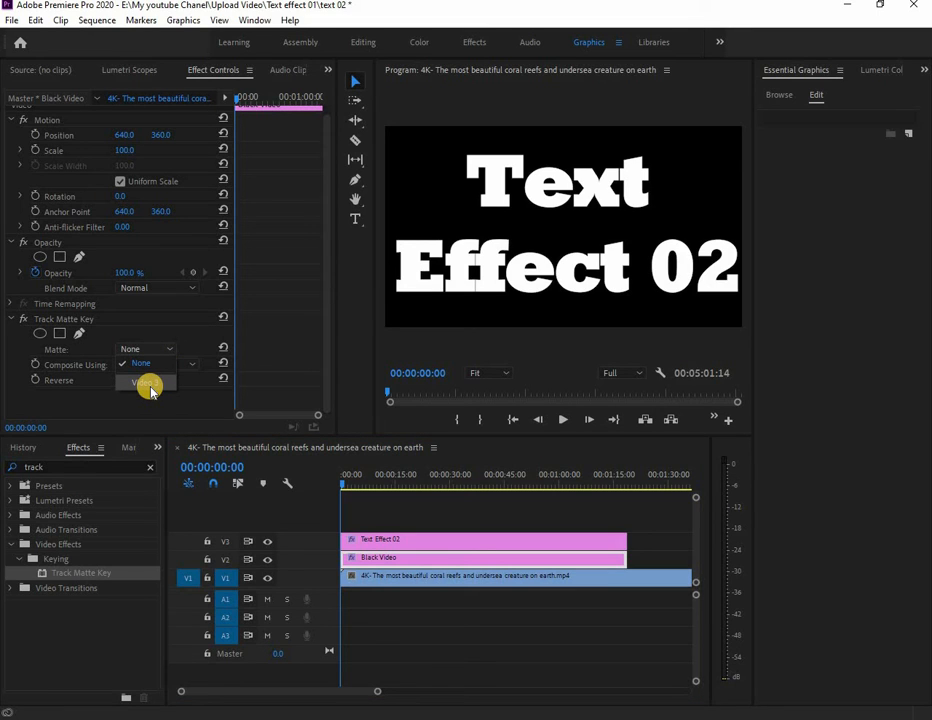
{"action": "left_click", "coordinate": [148, 386]}
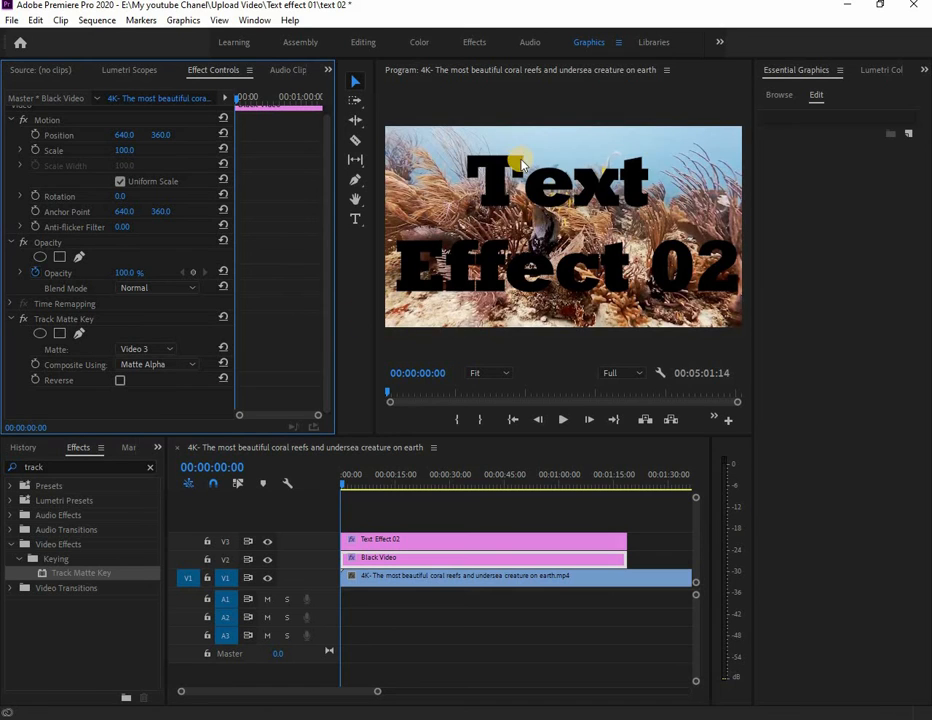
{"action": "left_click", "coordinate": [120, 382]}
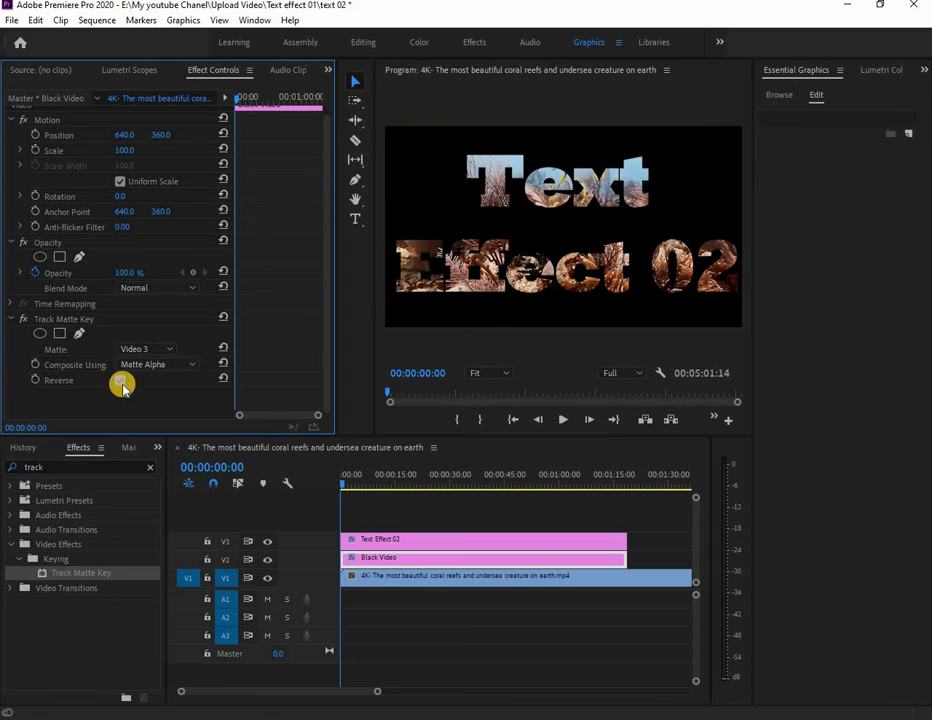
Step: Play and scrub through the sequence to review the coral reef footage showing inside the title letters
{"action": "left_click", "coordinate": [541, 193]}
{"action": "key", "text": "space"}
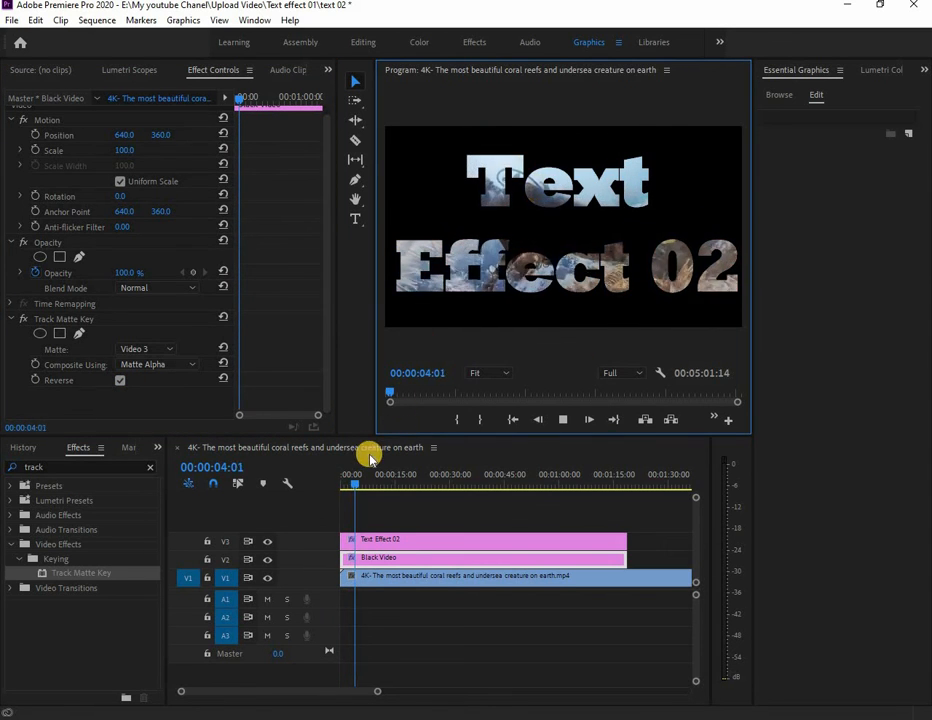
{"action": "left_click_drag", "start_coordinate": [397, 483], "coordinate": [464, 484]}
{"action": "key", "text": "space"}
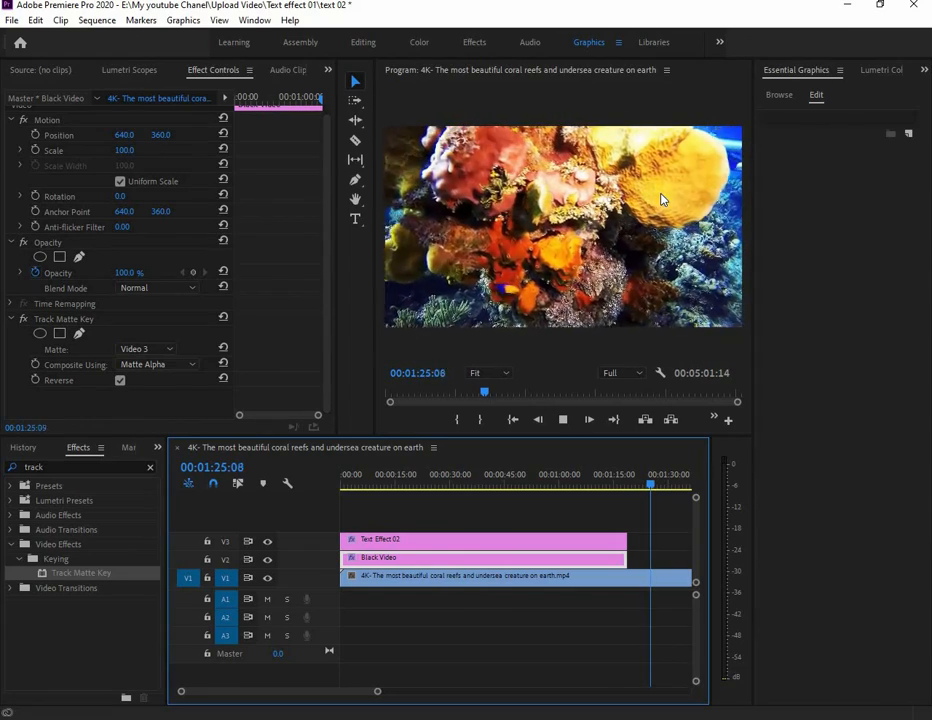
{"action": "left_click_drag", "start_coordinate": [571, 494], "coordinate": [566, 491]}
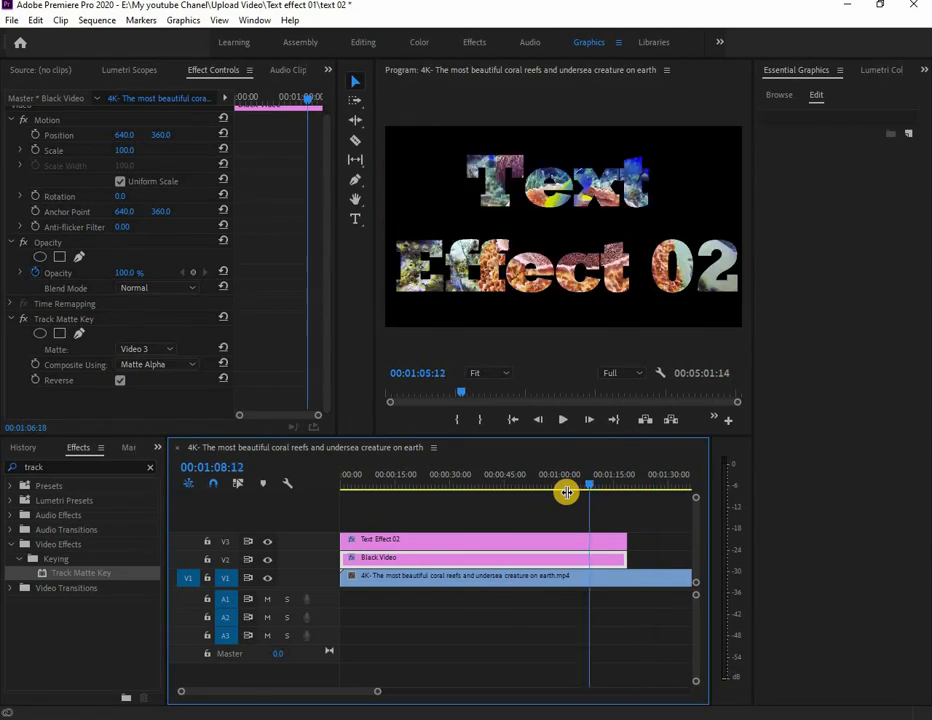